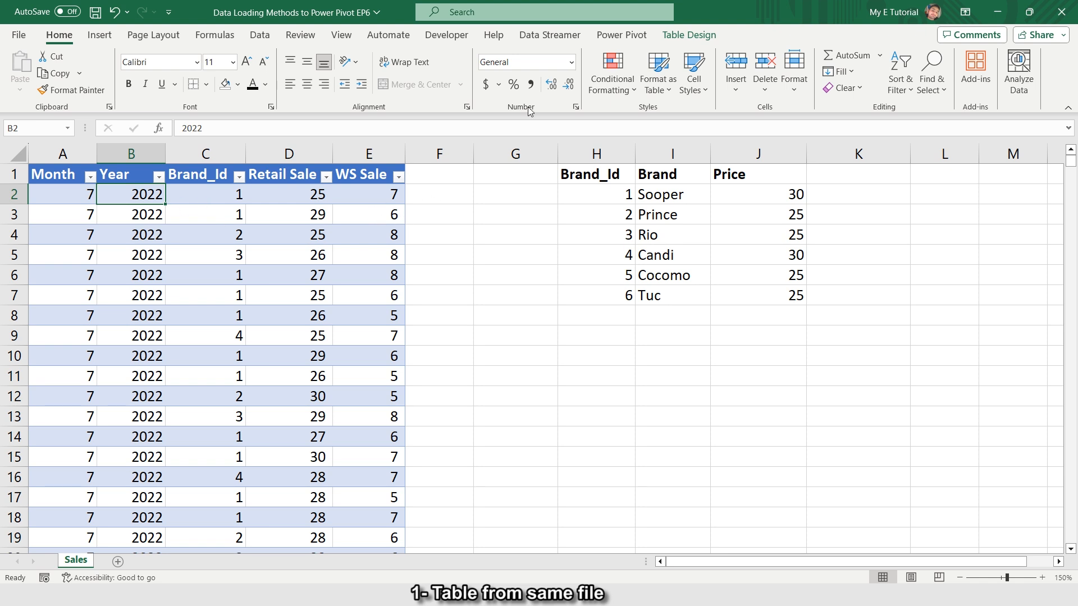
Add the sales table on the Sales sheet to the Power Pivot data model.
click(690, 36)
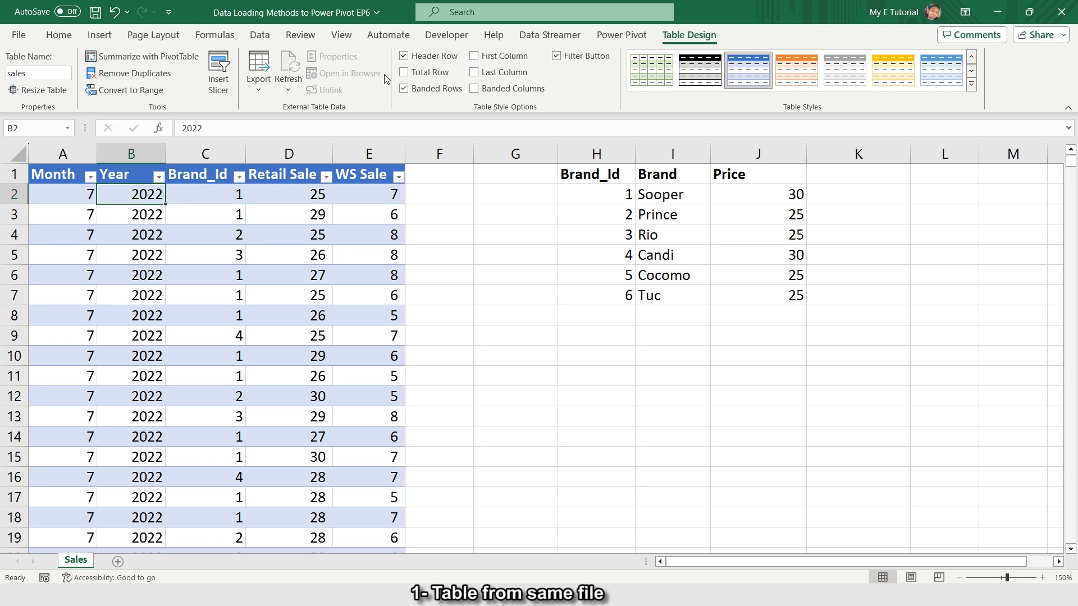
click(623, 40)
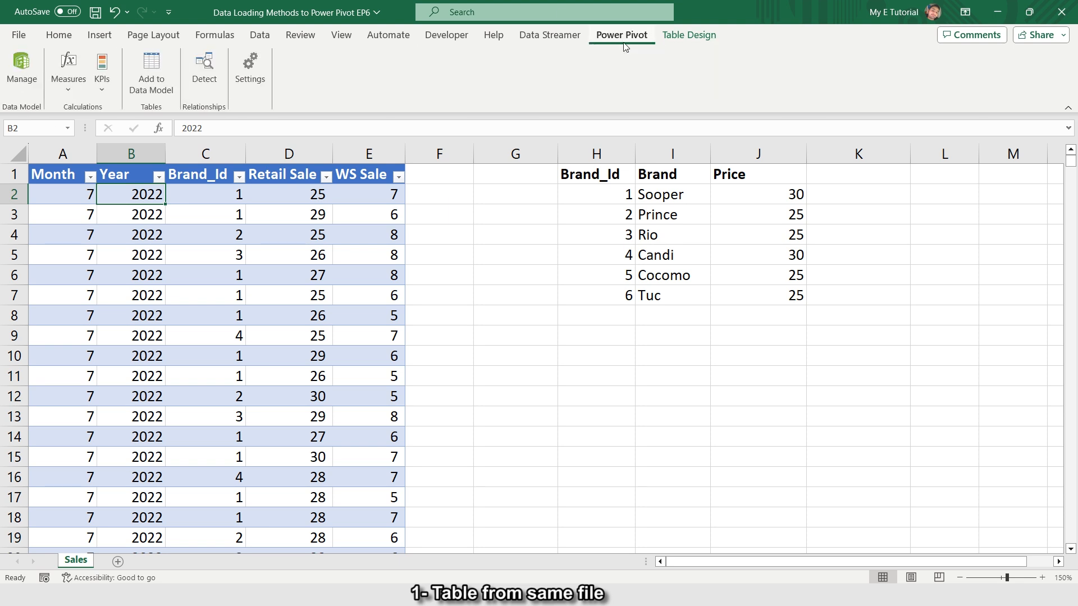
click(153, 76)
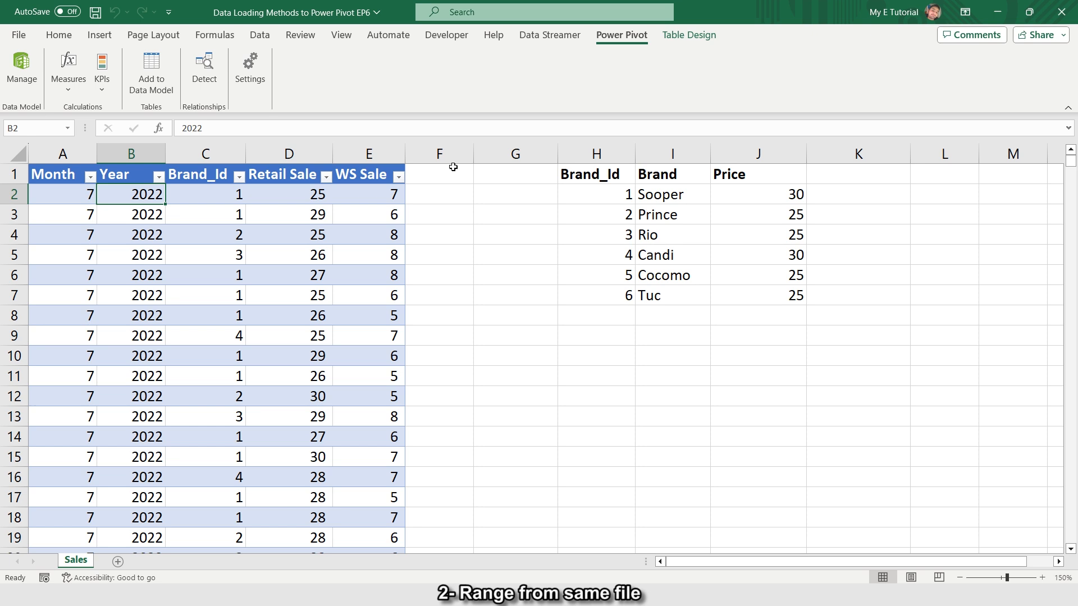
Reduce the gap between the sales table and the brand list to one narrow column, and copy the brand range G1:I7.
drag(473, 159, 614, 298)
click(301, 214)
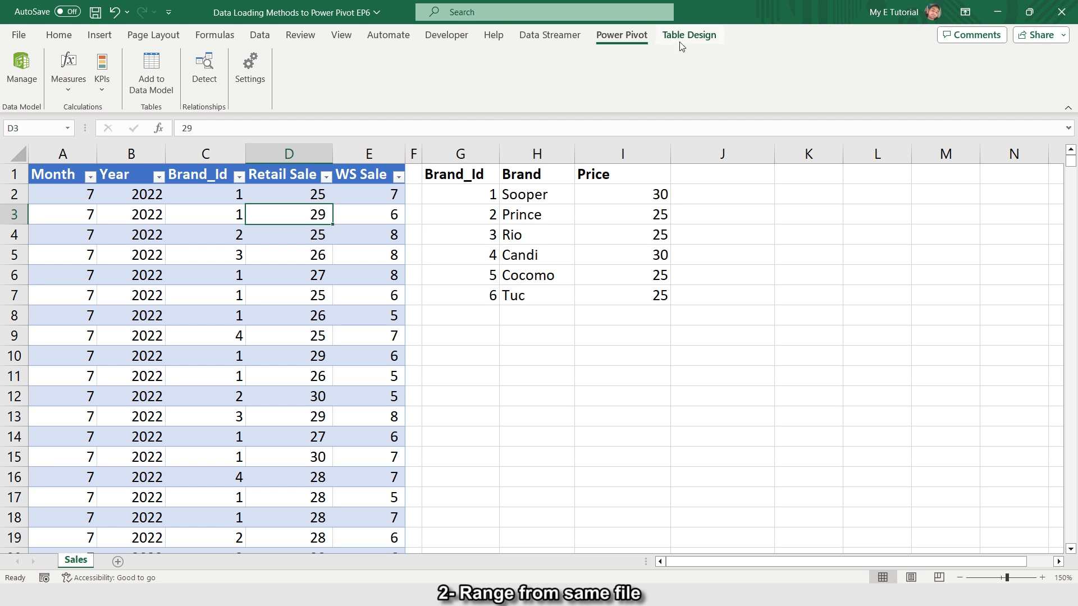
click(469, 216)
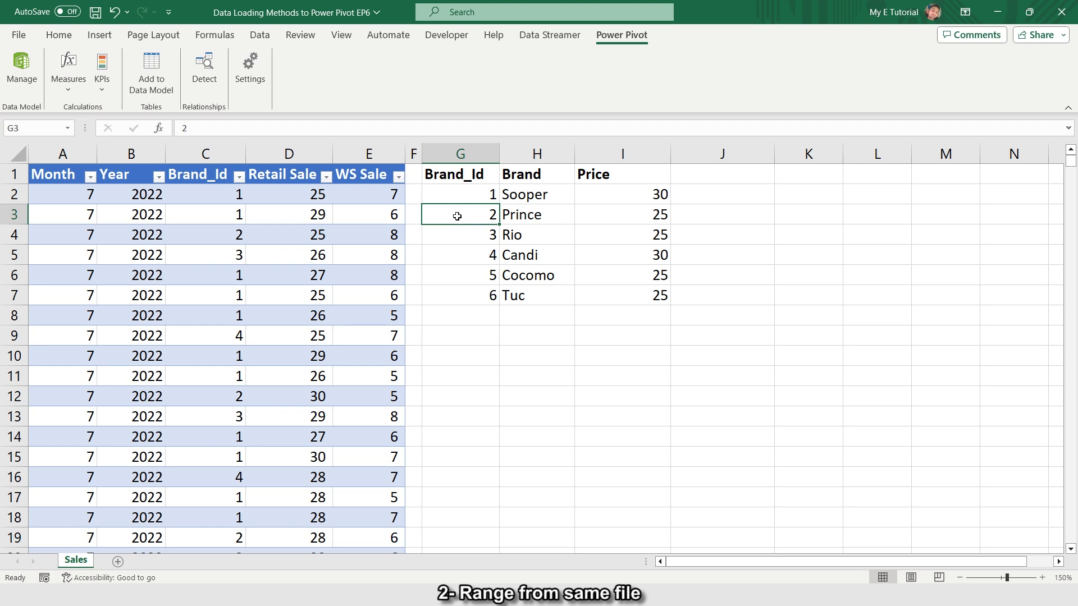
key(ctrl+a)
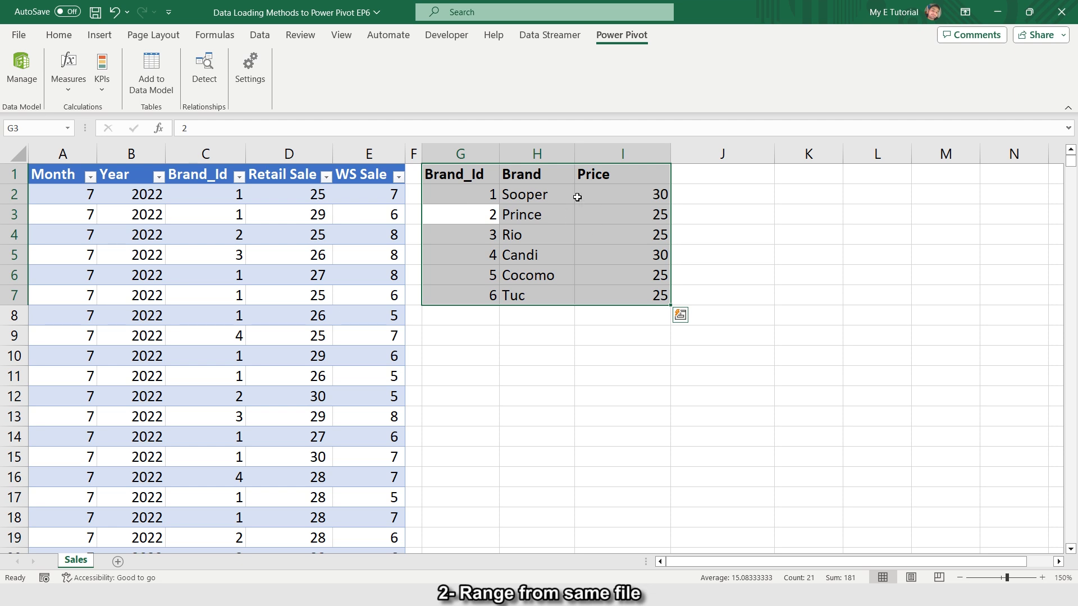
key(ctrl+c)
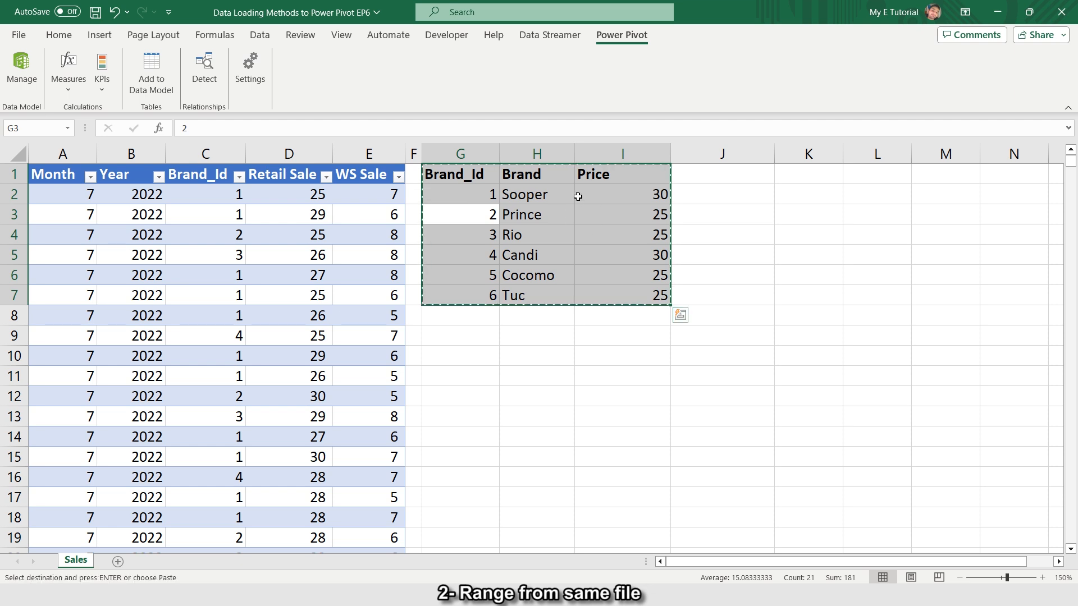
Switch to the Power Pivot window and paste the copied range as a new table named BrandDIM, with the first row as column headers.
click(428, 595)
click(508, 546)
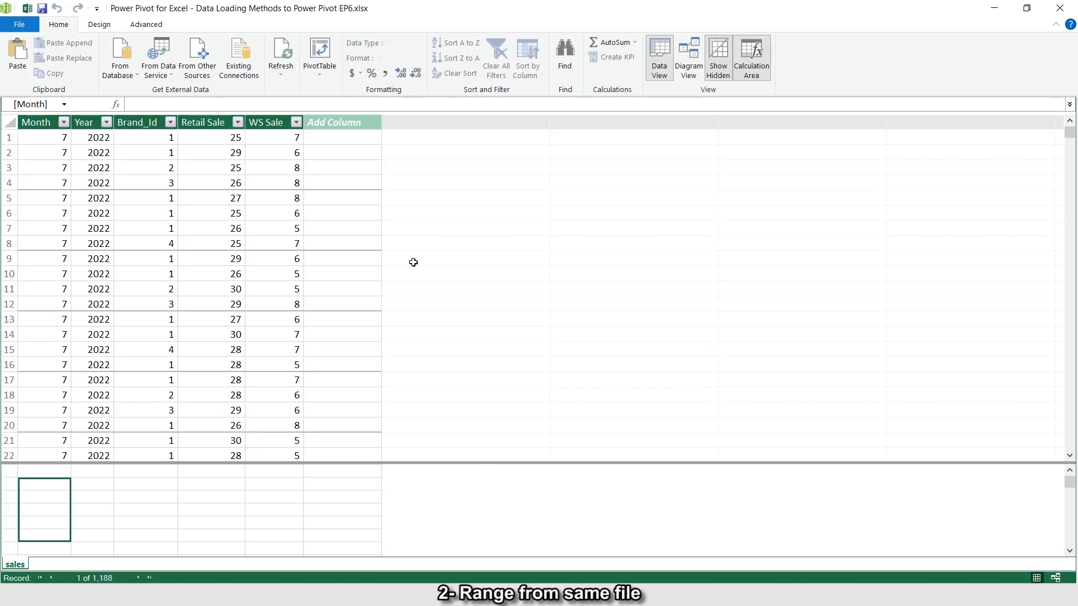
click(18, 62)
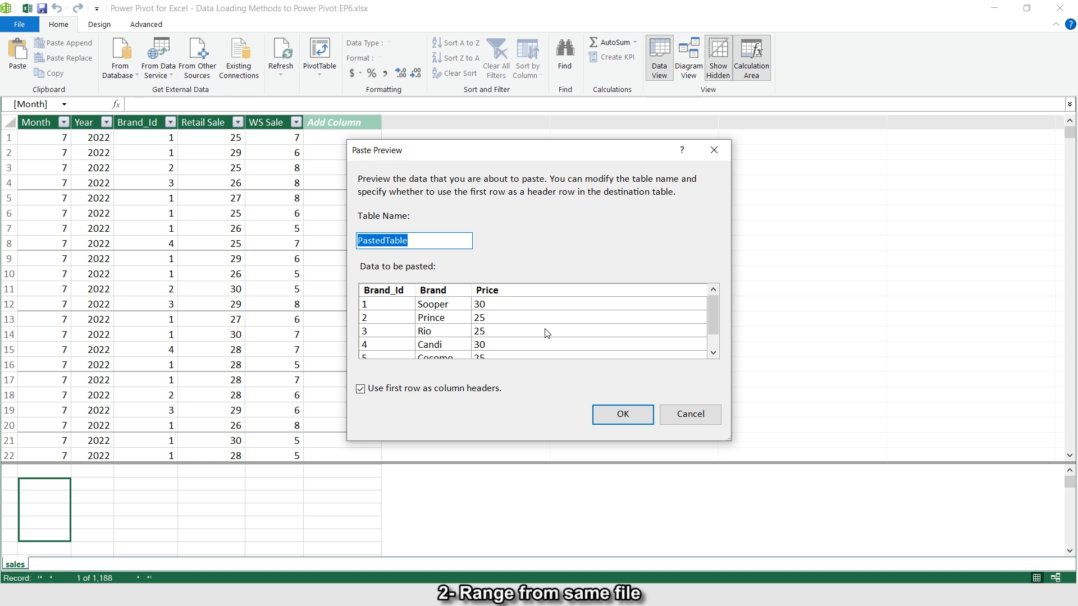
mouse_move(713, 313)
mouse_down()
mouse_move(716, 338)
mouse_move(716, 295)
mouse_up()
click(621, 415)
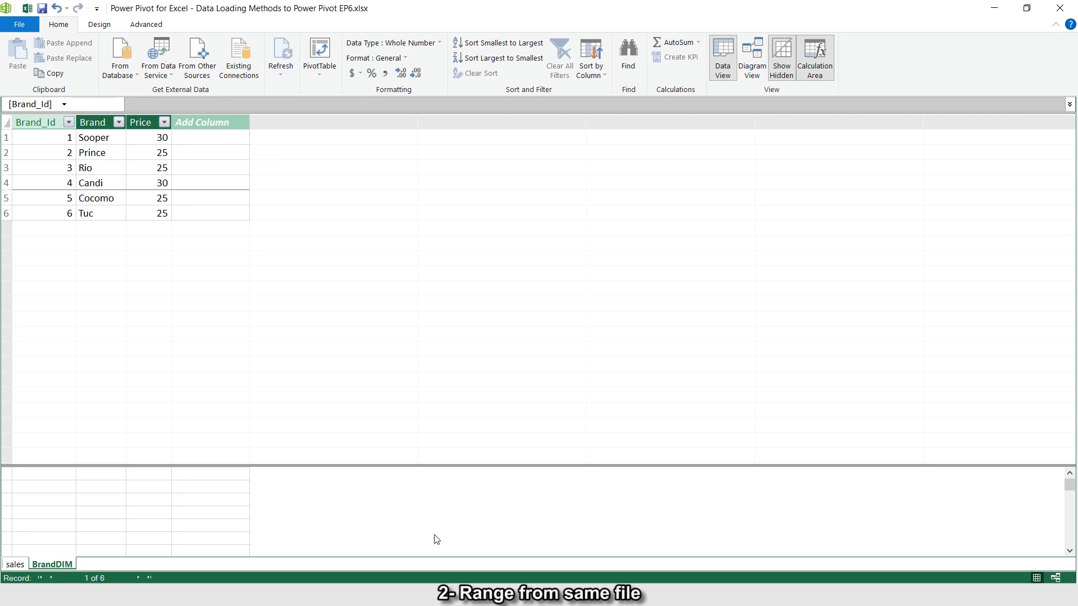
click(475, 522)
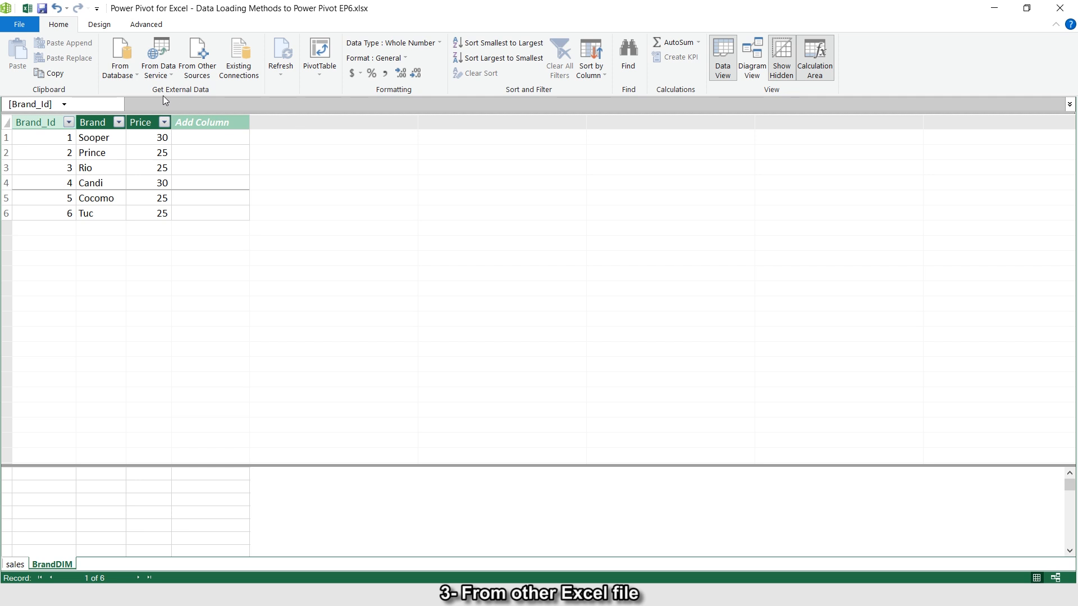
Start an external data import from an Excel file and choose the Feb2023 Sales workbook in the SALES folder.
click(192, 83)
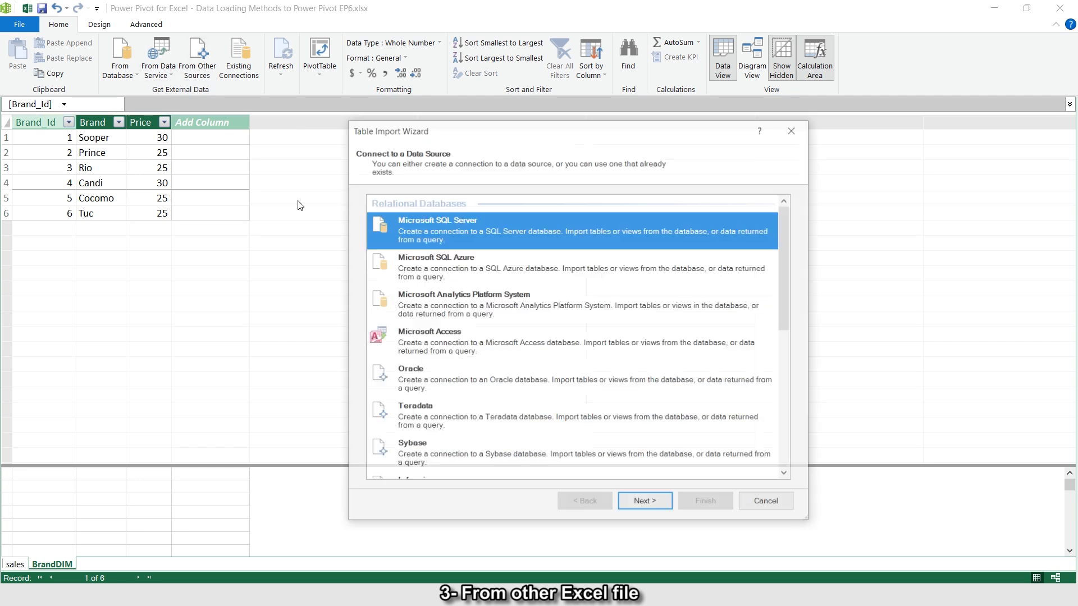
scroll(463, 322, down, 5)
click(416, 421)
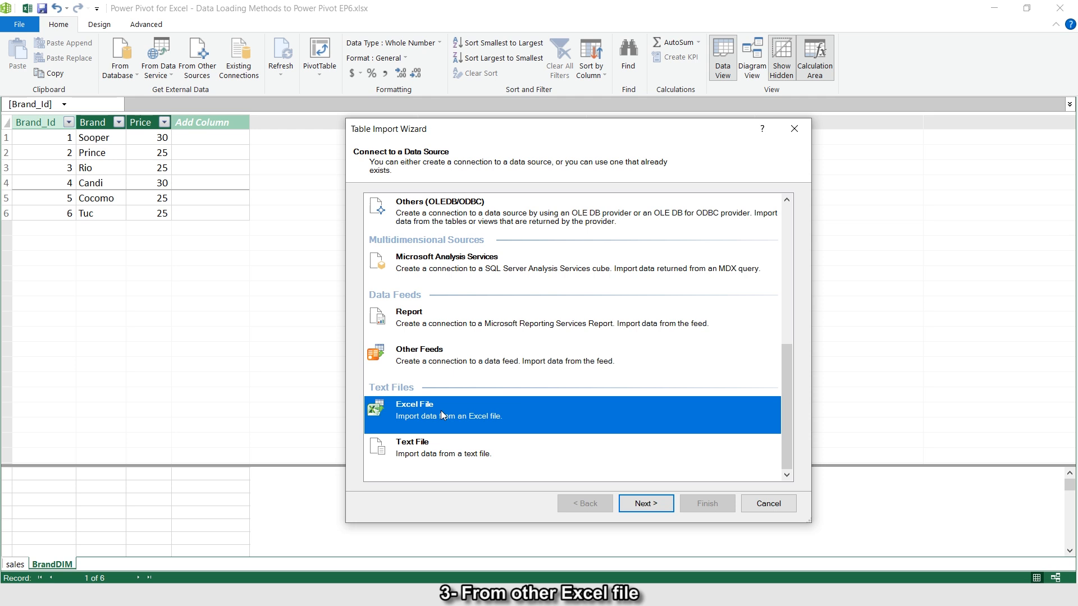
click(648, 502)
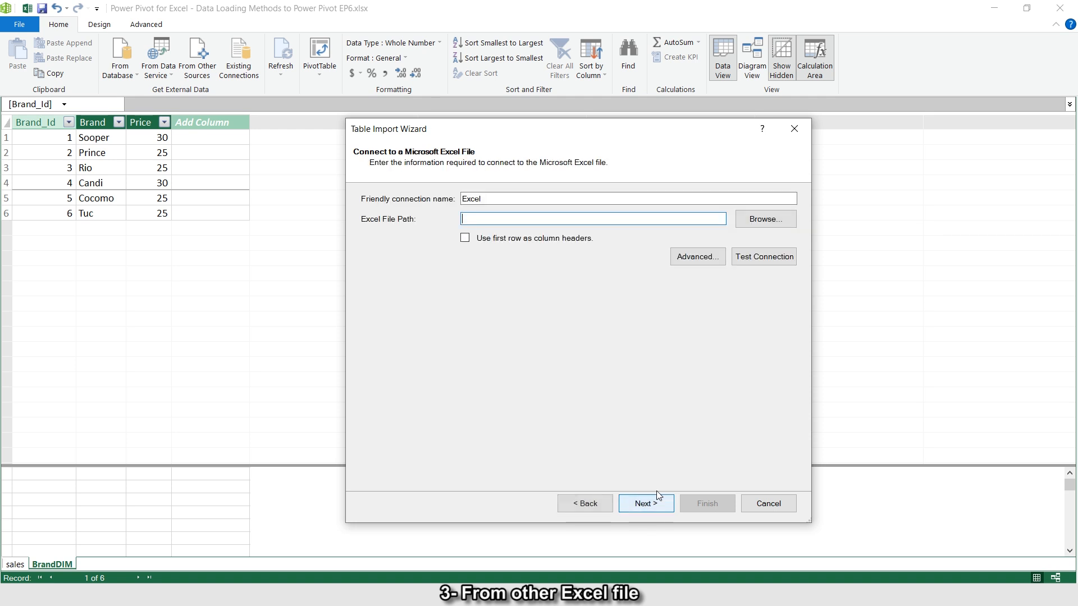
click(753, 220)
double_click(532, 348)
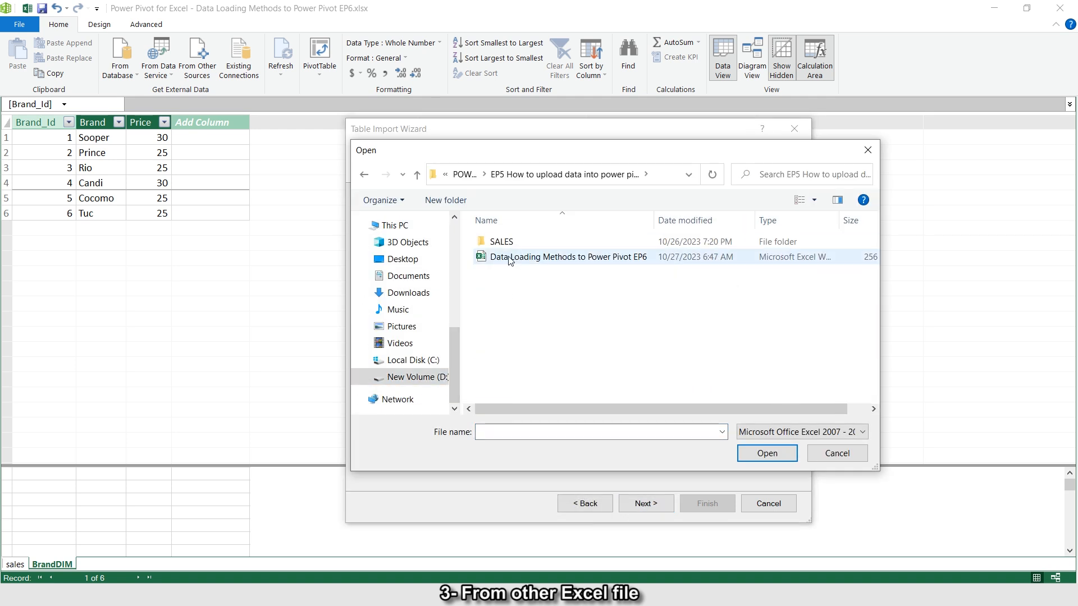
double_click(508, 242)
click(507, 247)
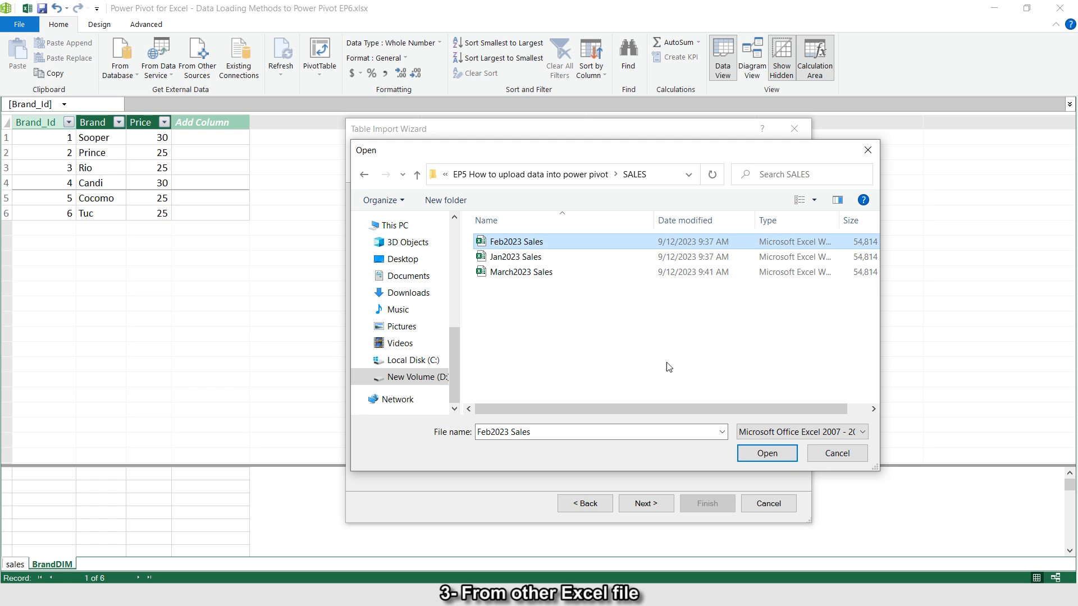
click(765, 454)
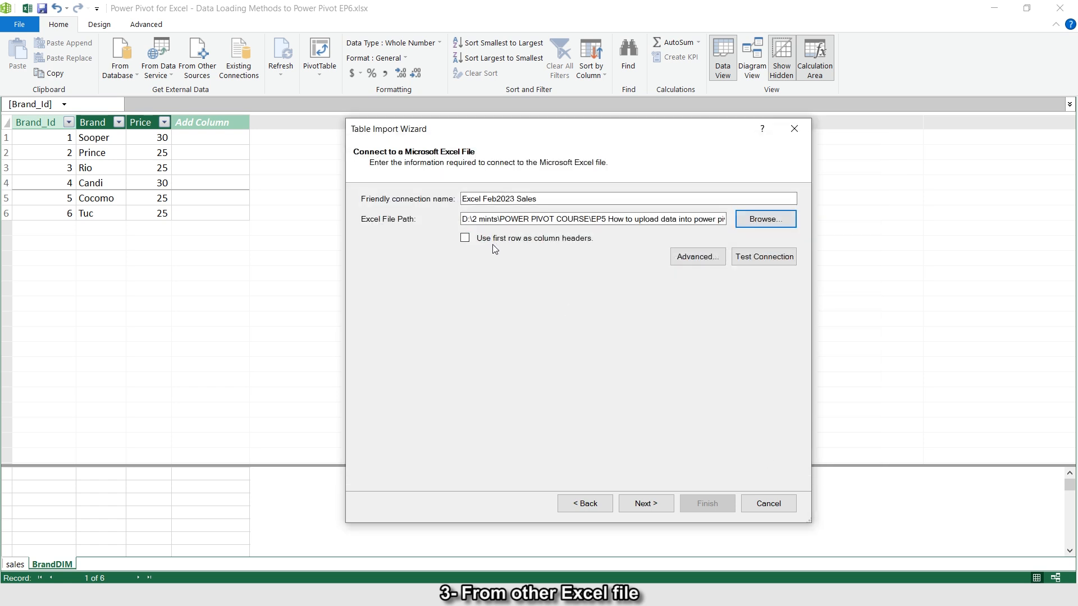
Use the first row as column headers and import only the Sheet1$ table from the Feb2023 Sales workbook.
click(464, 237)
click(644, 503)
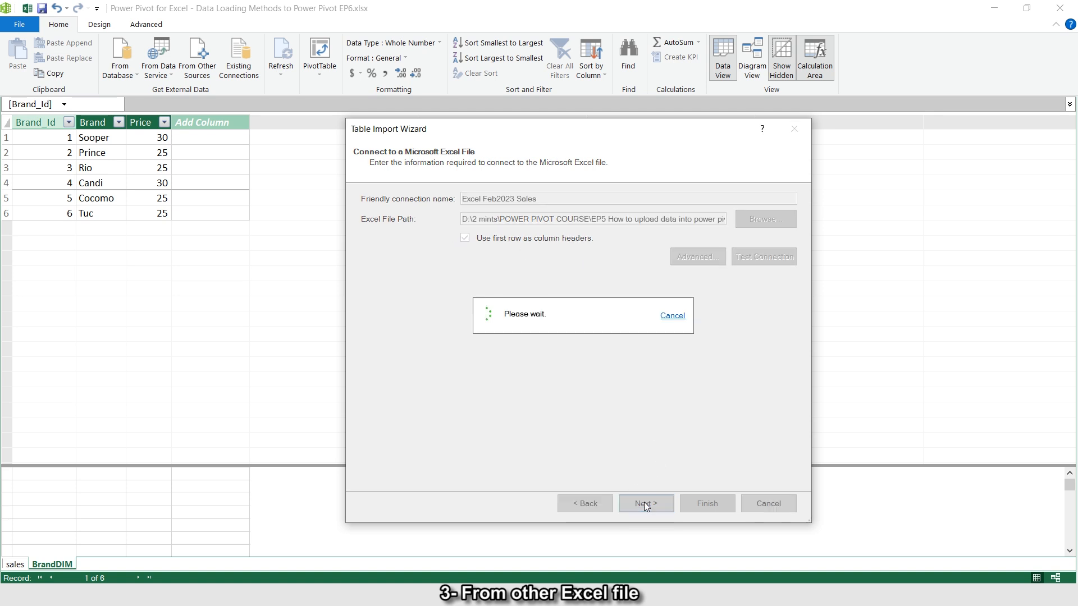
click(367, 244)
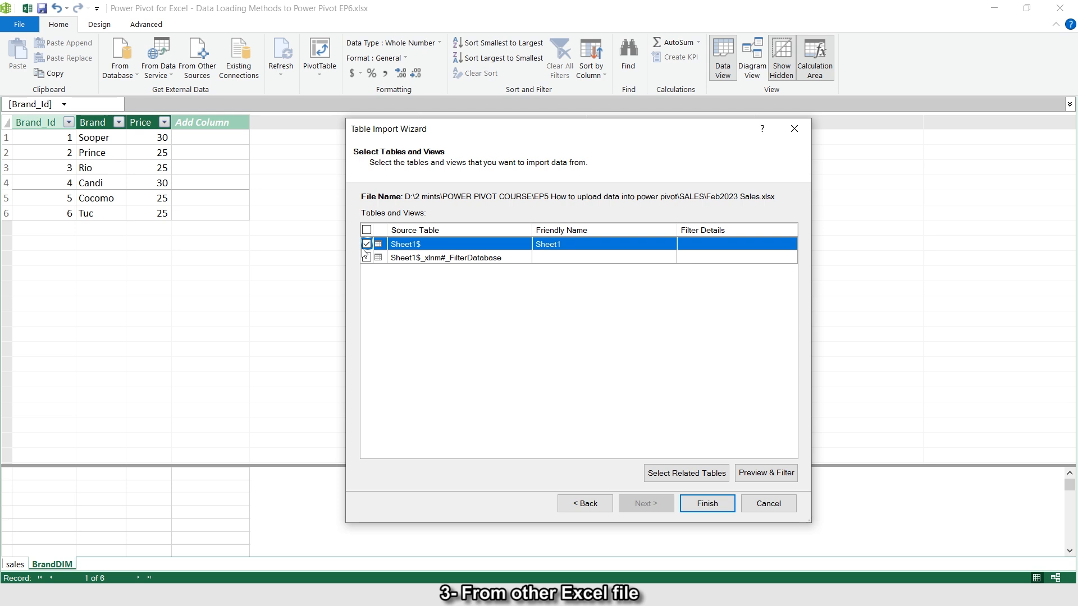
click(707, 504)
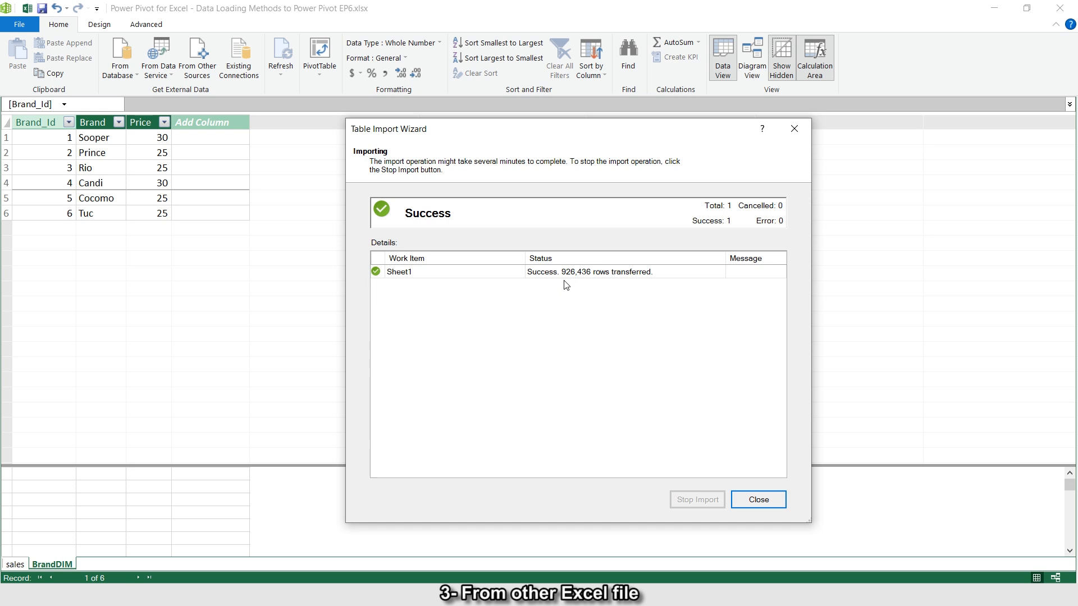
click(757, 502)
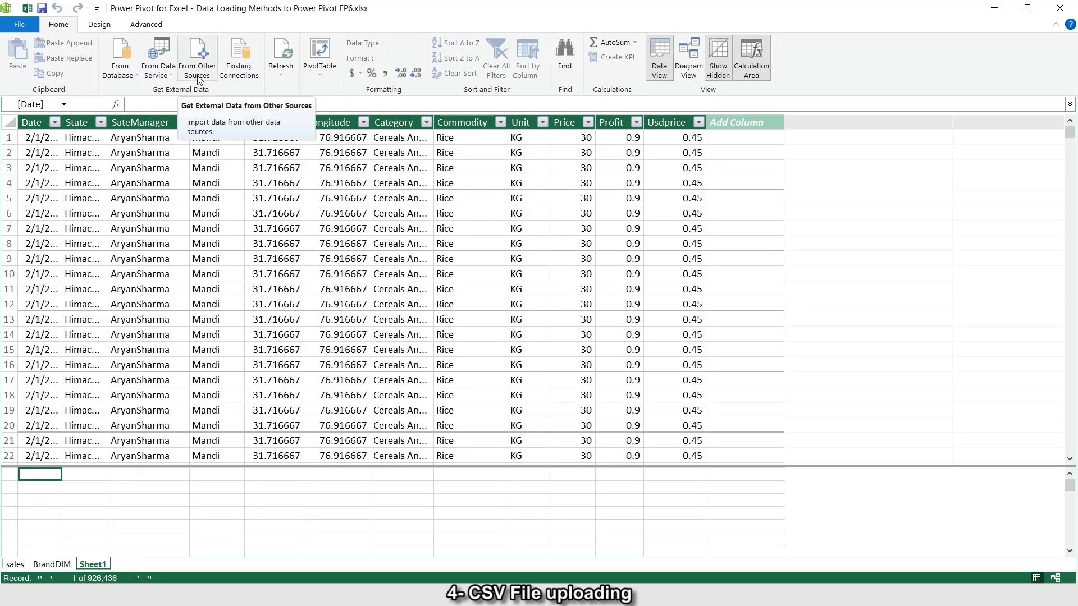
Start an external data import from a text file and choose the comma-separated Feb2023 Sales file.
click(197, 76)
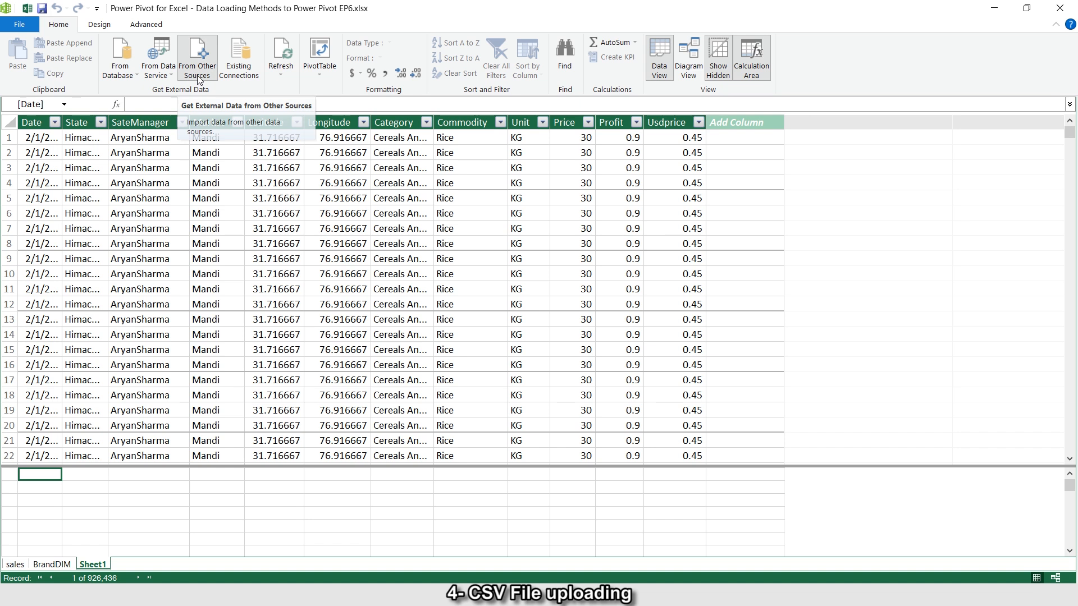
scroll(498, 358, down, 5)
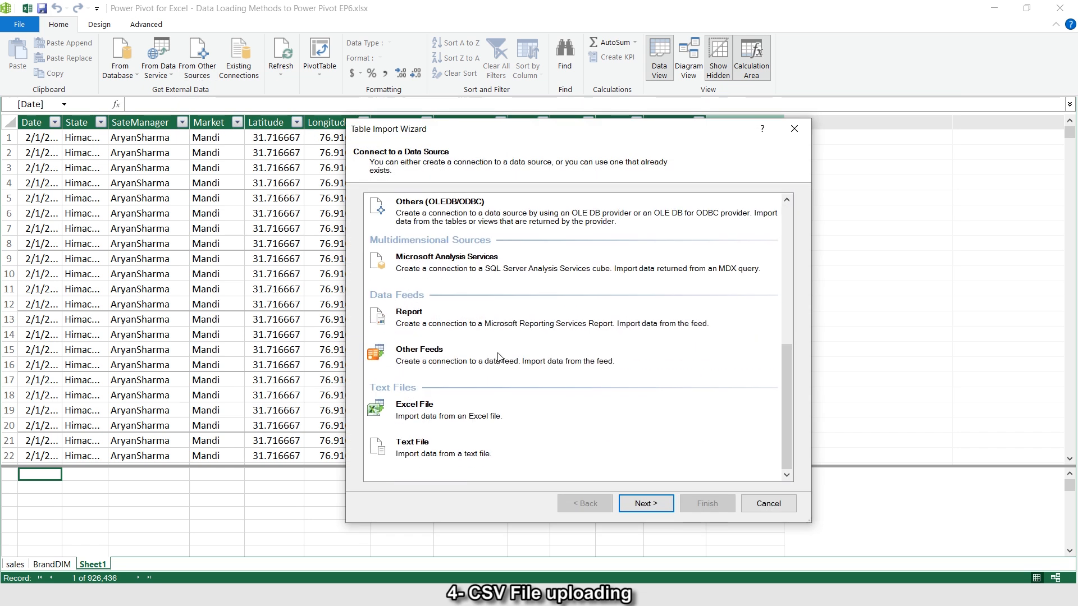
click(442, 456)
click(657, 504)
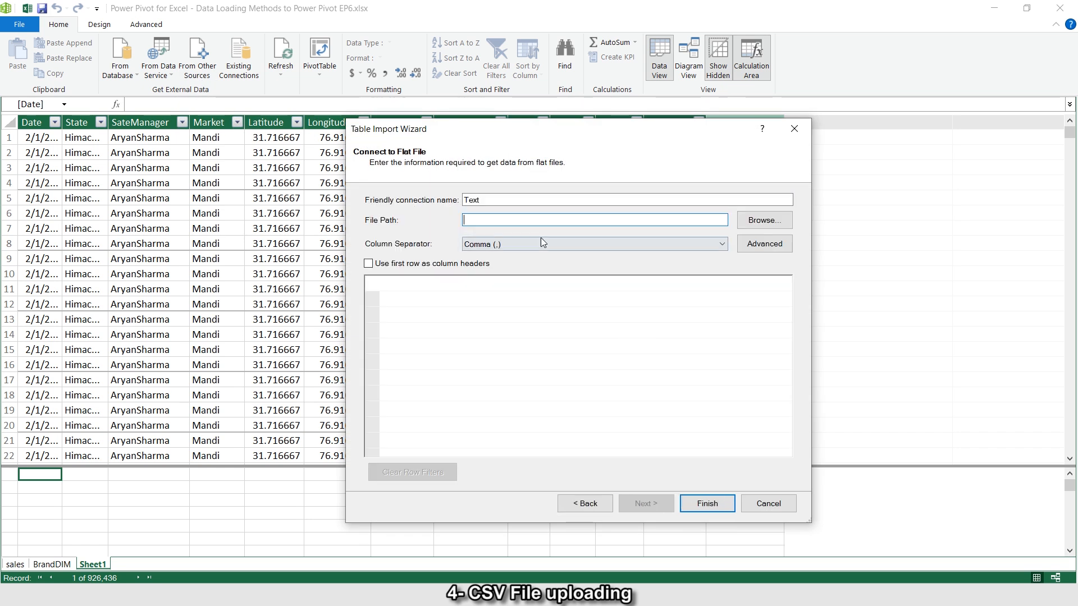
click(764, 220)
click(506, 257)
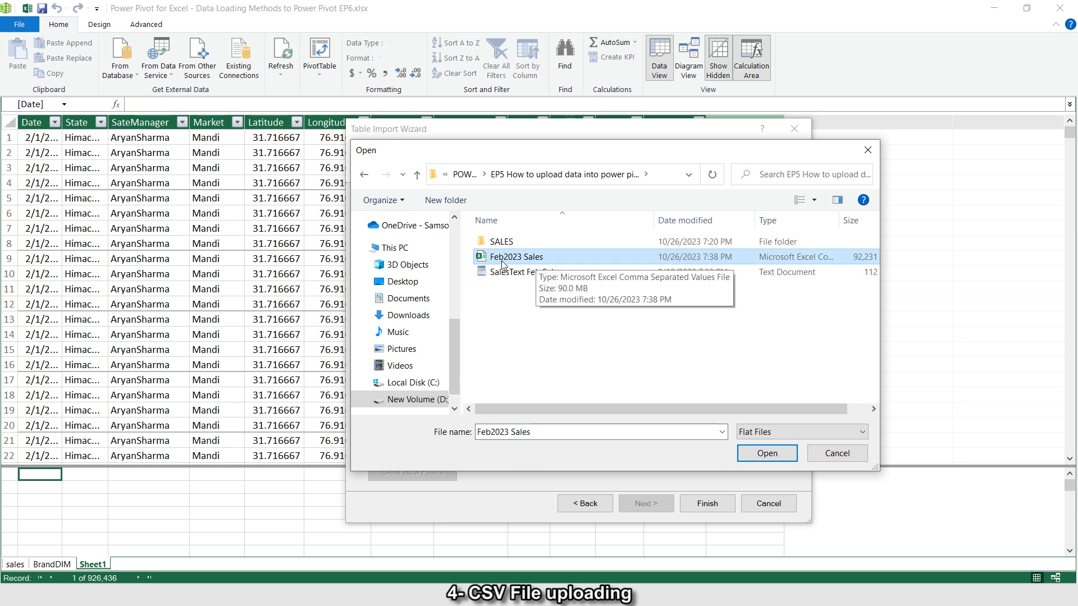
click(765, 453)
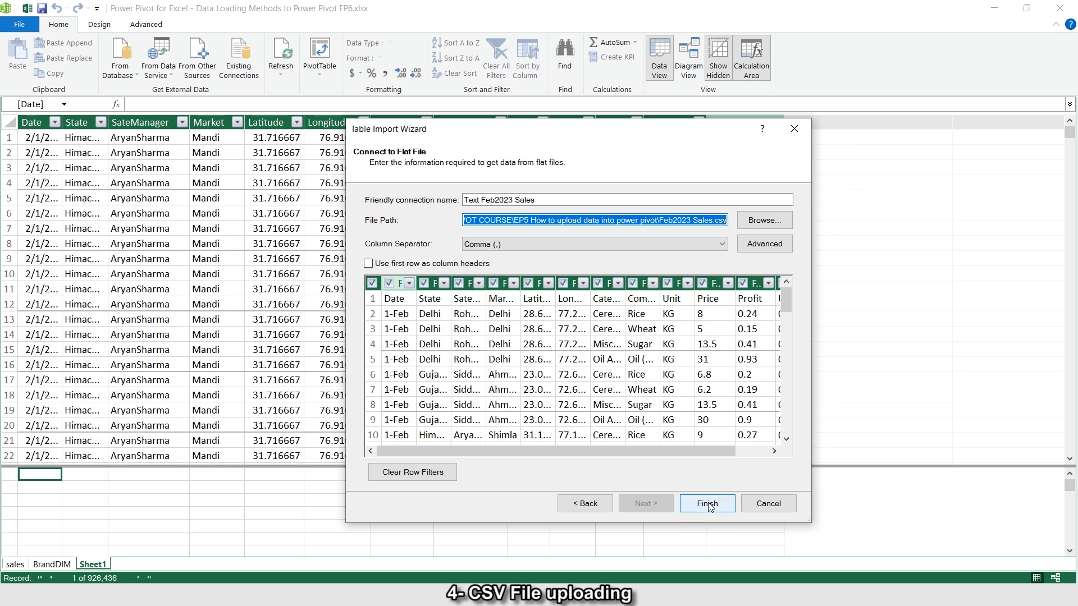
Use the first row as column headers and import the Feb2023 Sales CSV data.
click(375, 265)
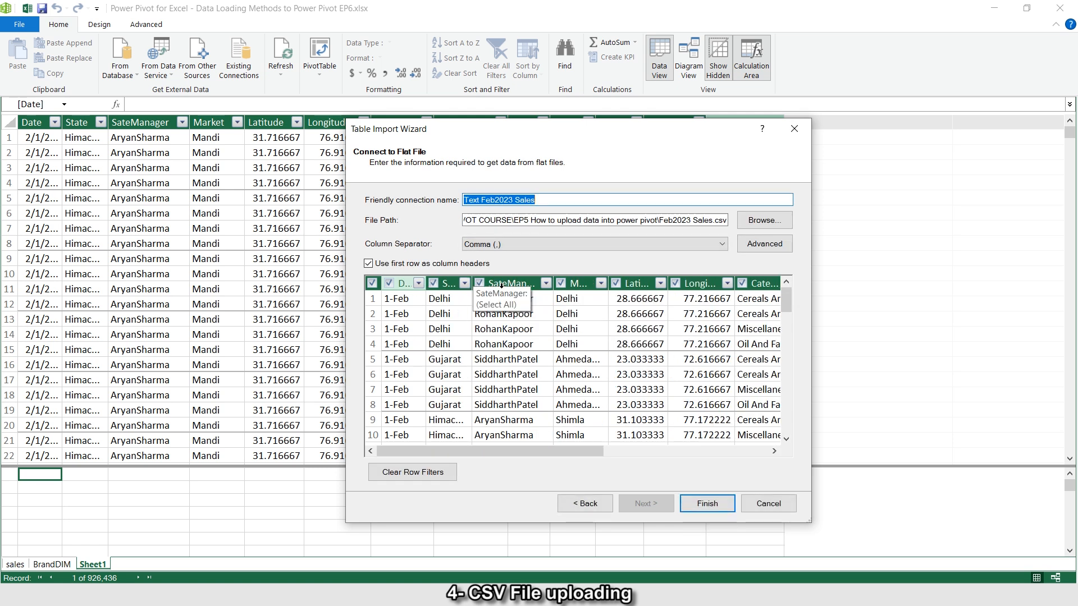
click(707, 504)
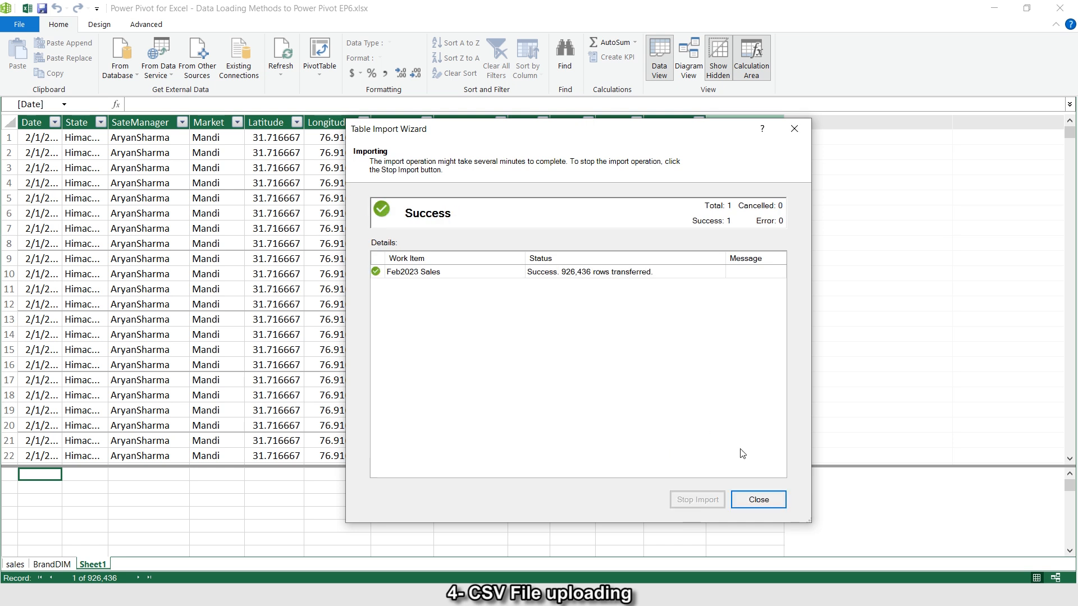
click(758, 499)
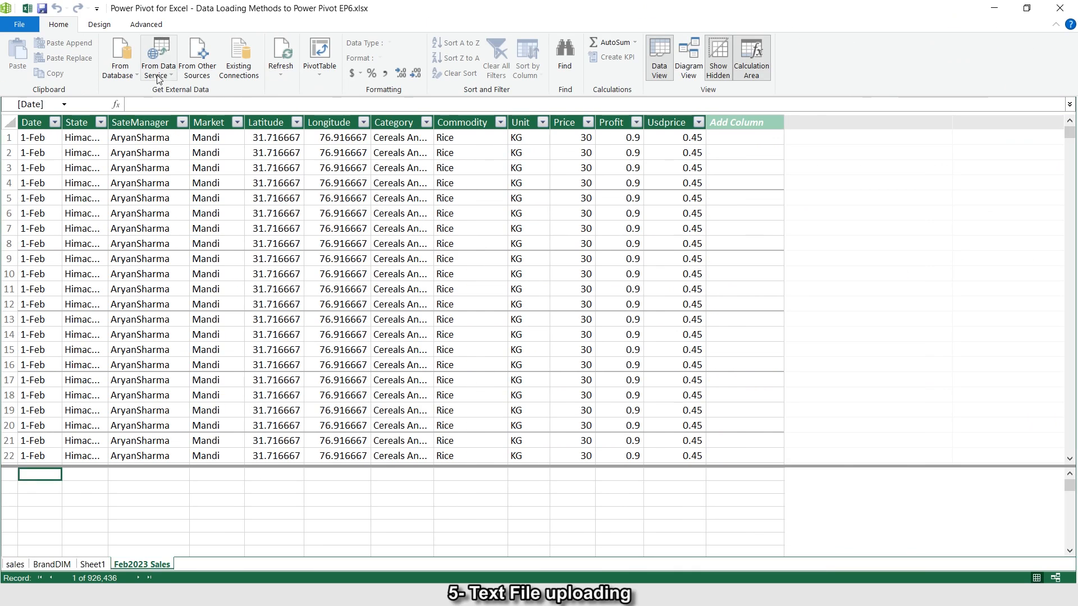
Start another text file import and choose the SalesText Feb Sales text document.
click(198, 78)
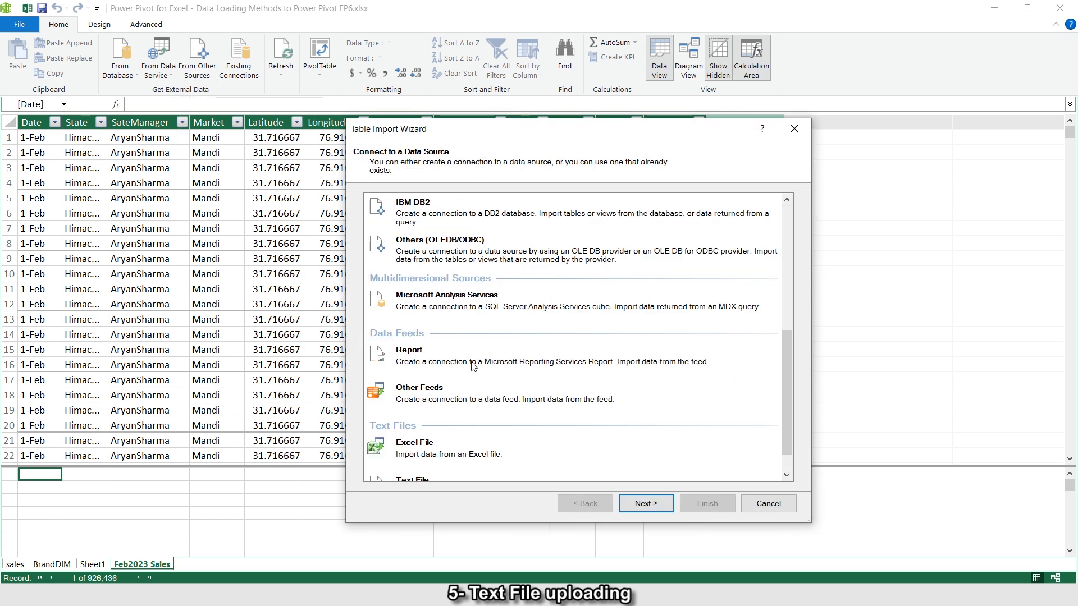
scroll(458, 446, down, 2)
click(420, 456)
click(652, 506)
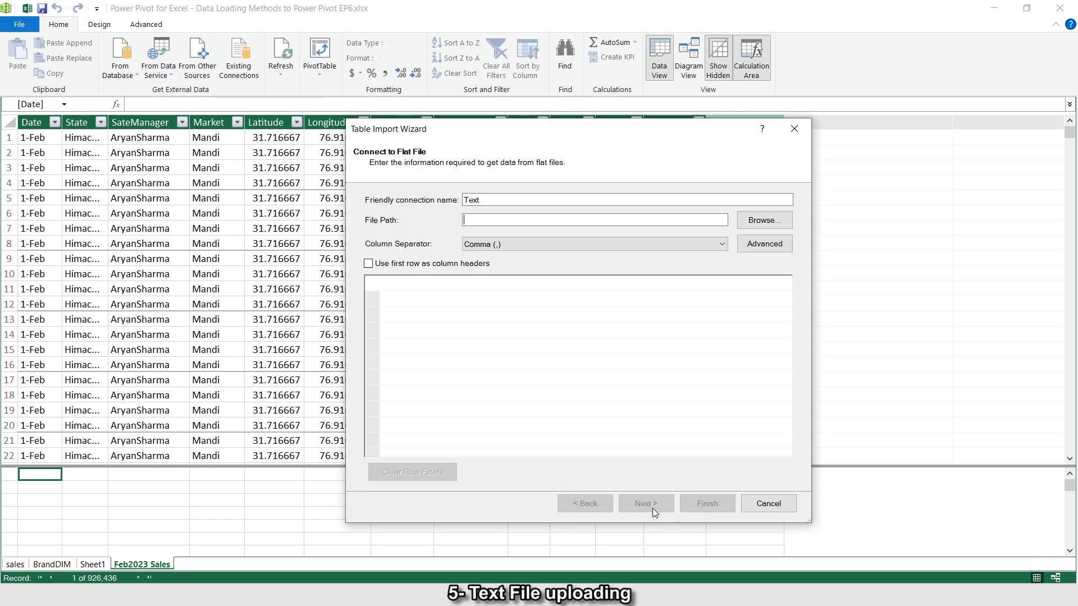
click(757, 226)
click(513, 274)
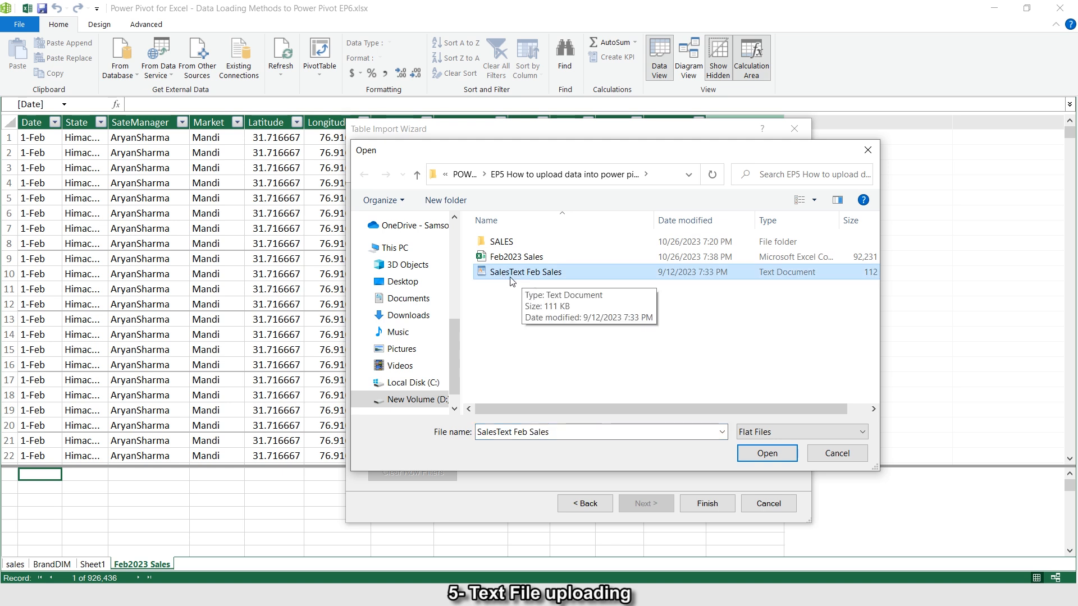
click(767, 453)
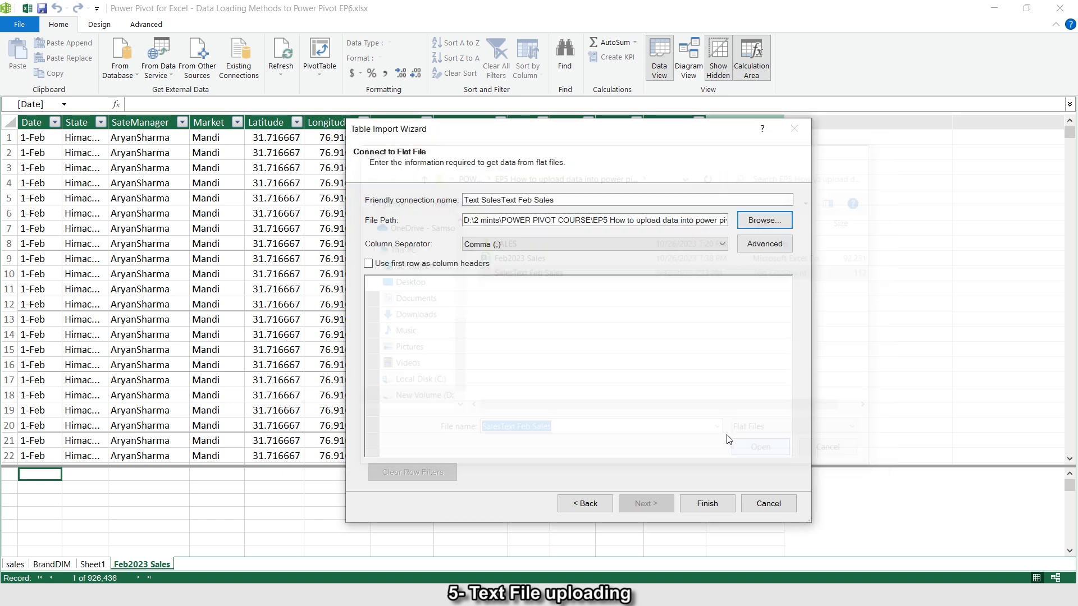
Use the first row as column headers and set the column separator to Tab for the SalesText Feb Sales import.
click(371, 264)
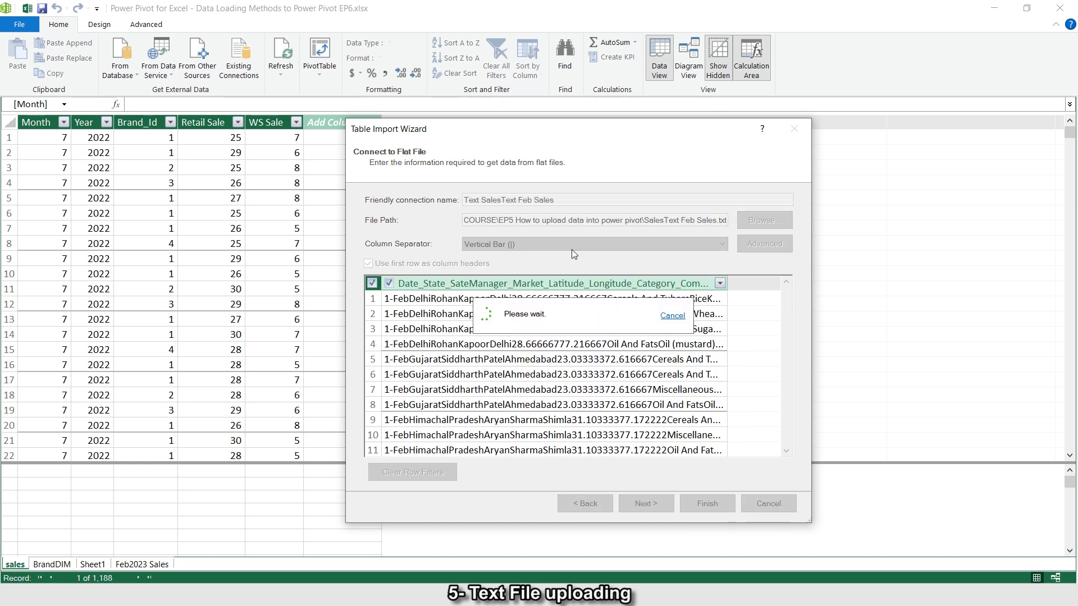
click(572, 247)
click(522, 254)
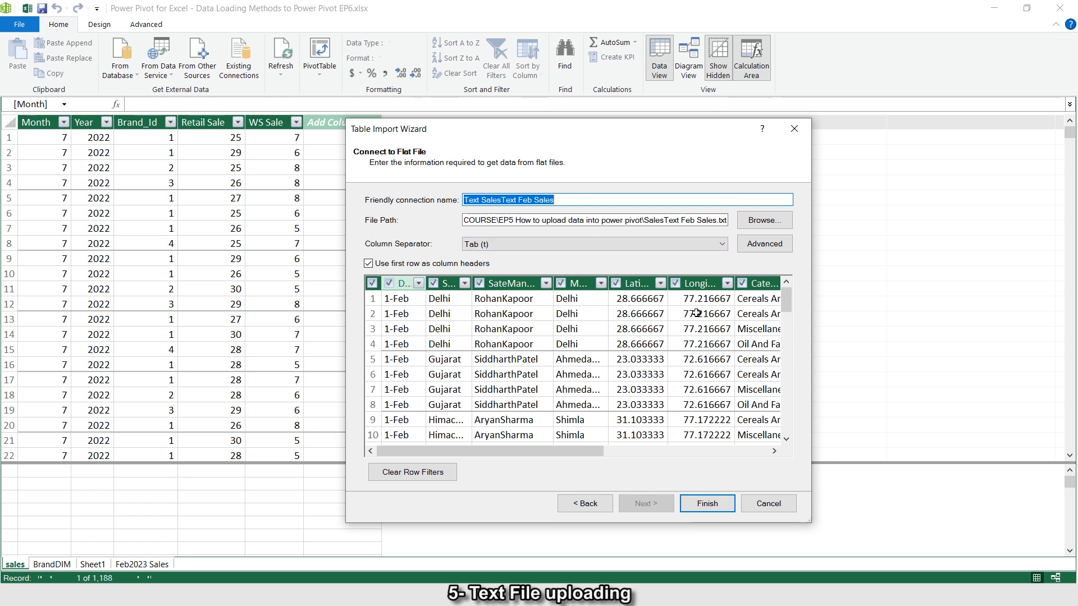
Run the SalesText Feb Sales text file import and close the import wizard.
click(717, 501)
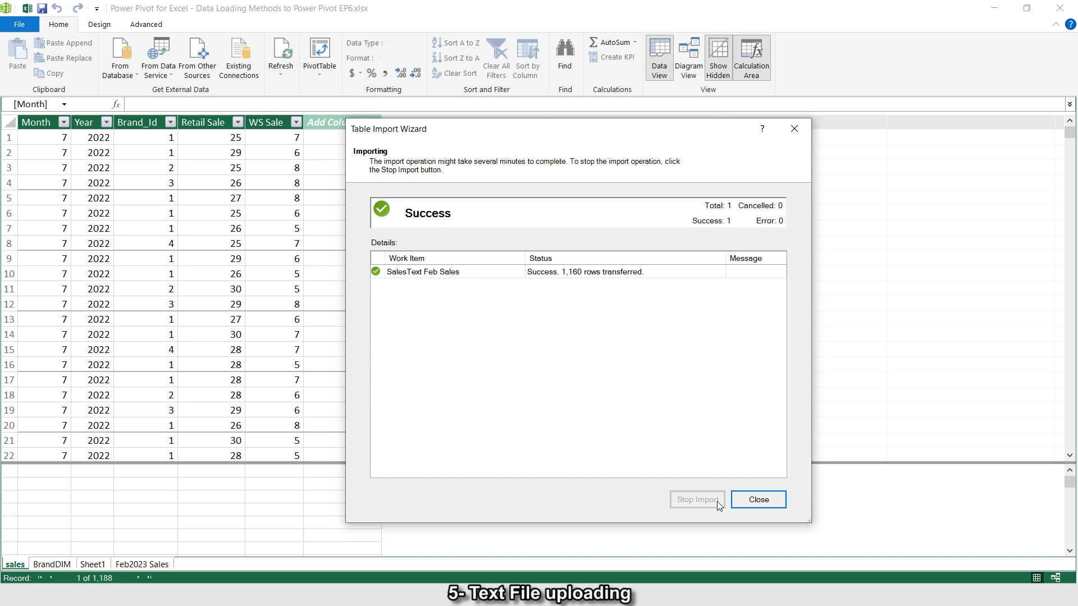
click(780, 509)
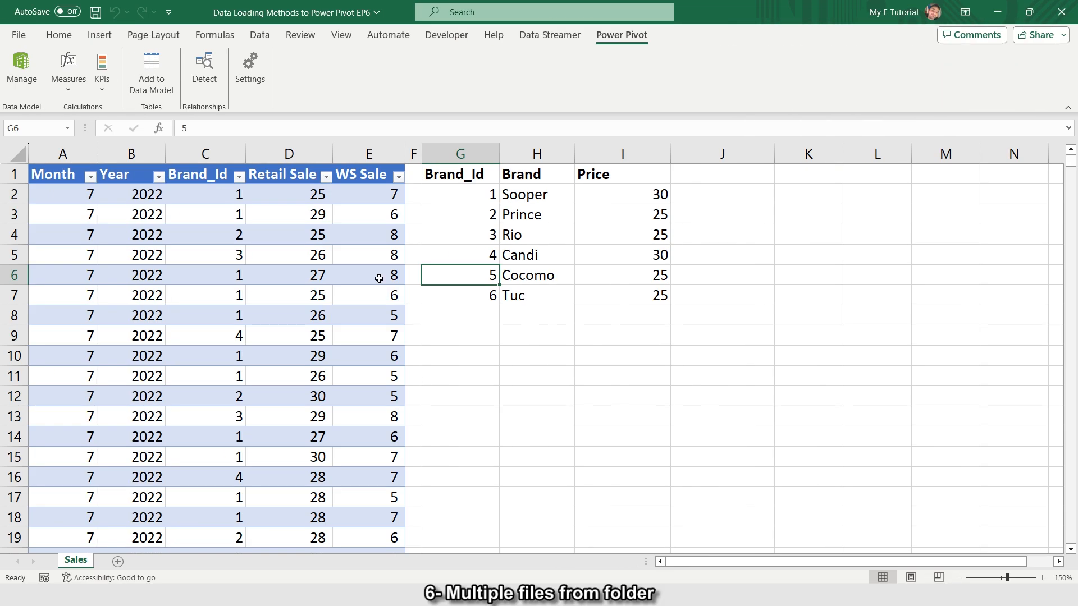
Get data in Excel from the SALES folder inside EP5 How to upload data into power pivot, and open it in Power Query for transformation.
click(253, 39)
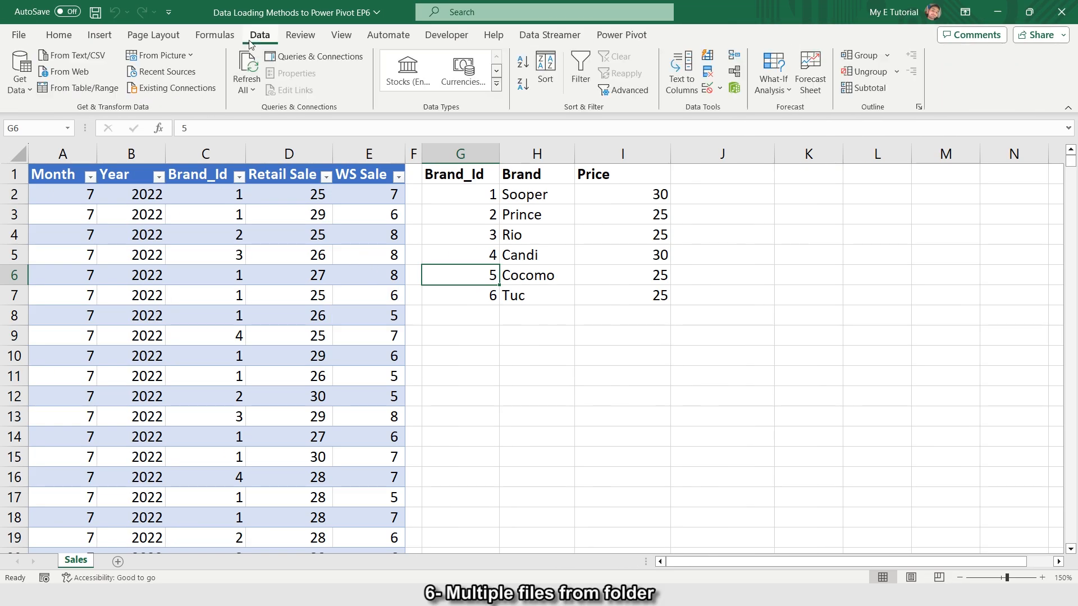
click(27, 90)
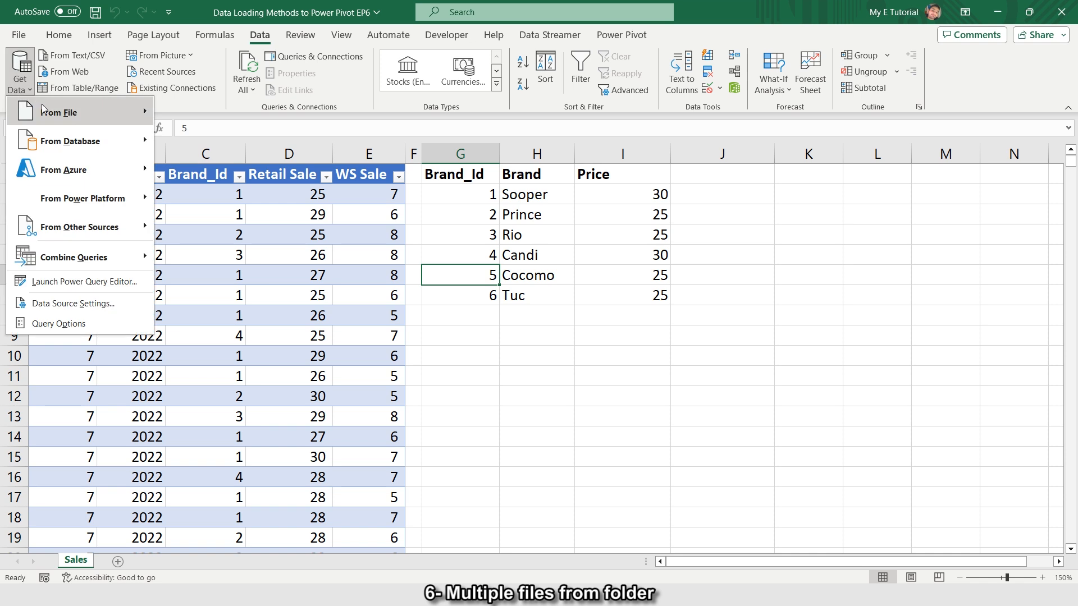
mouse_move(134, 112)
click(208, 256)
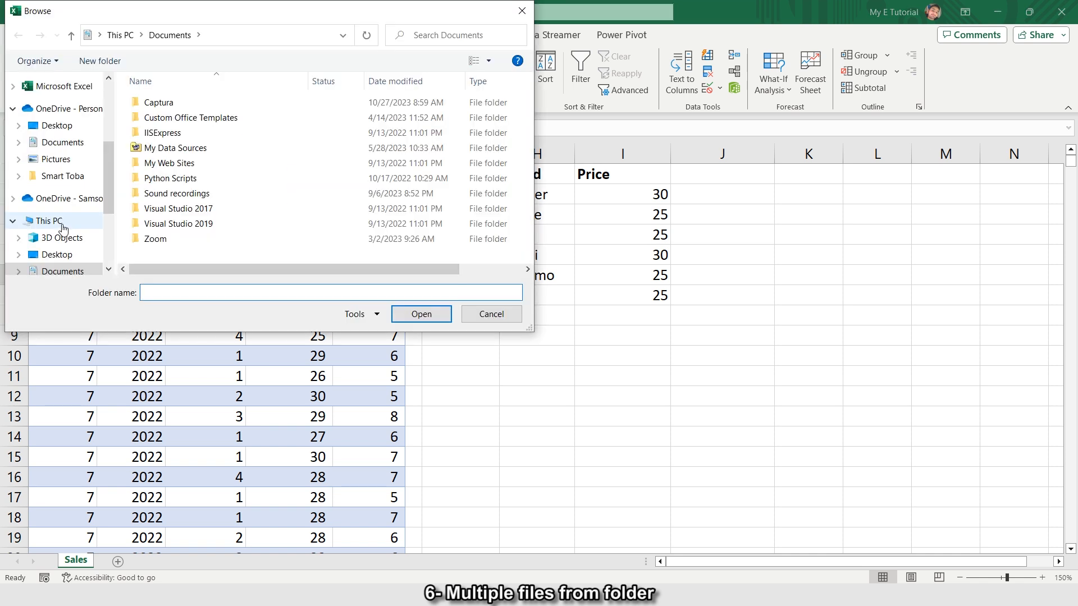
click(48, 221)
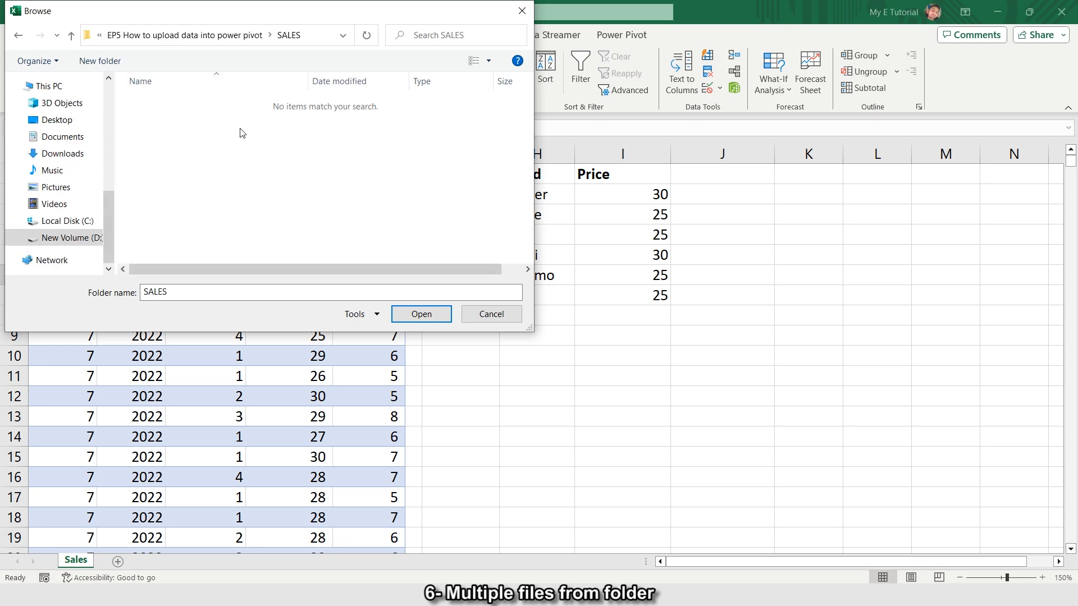
click(448, 320)
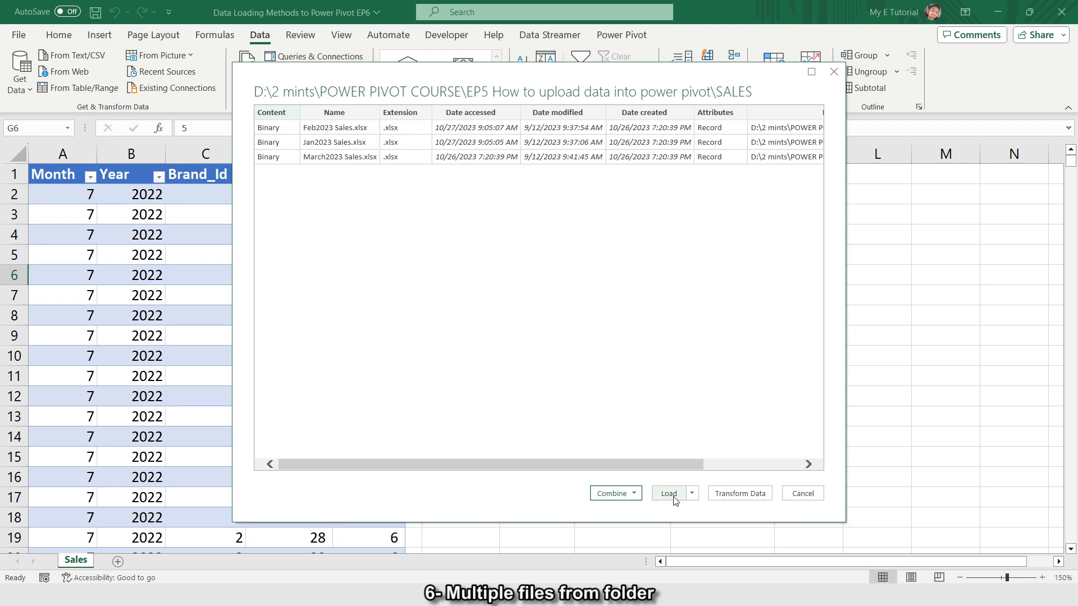
click(747, 494)
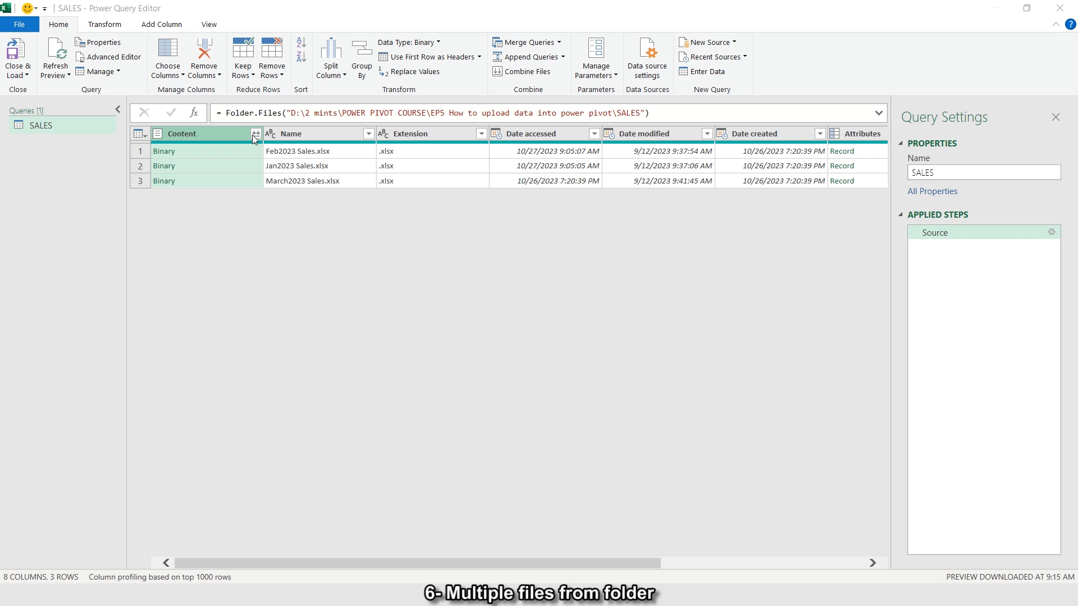
Combine the folder's files from the Content column, using First file as the sample and extracting Sheet1.
click(256, 135)
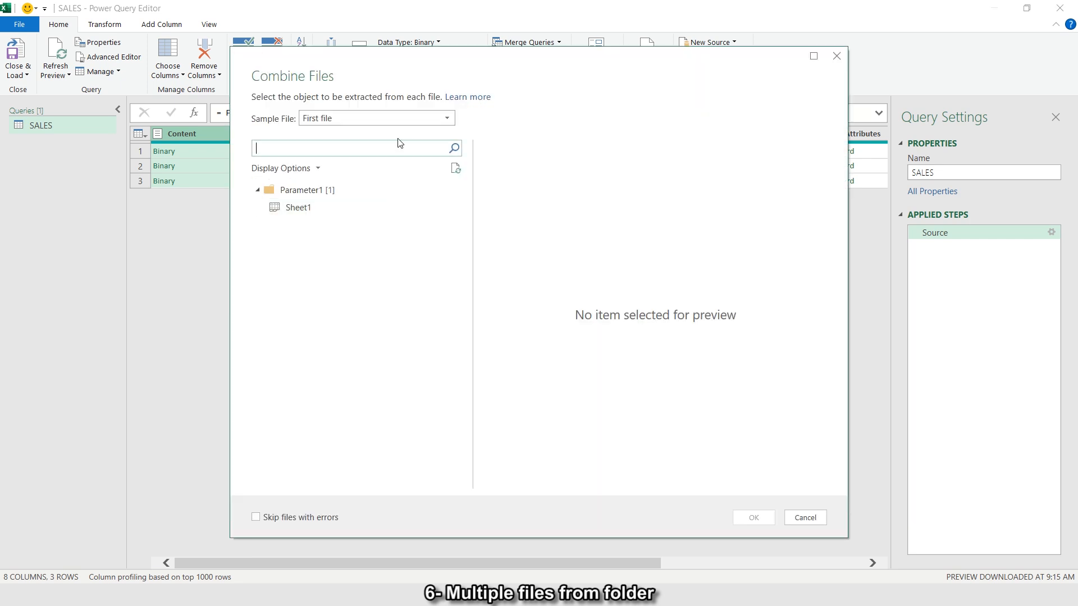
click(375, 119)
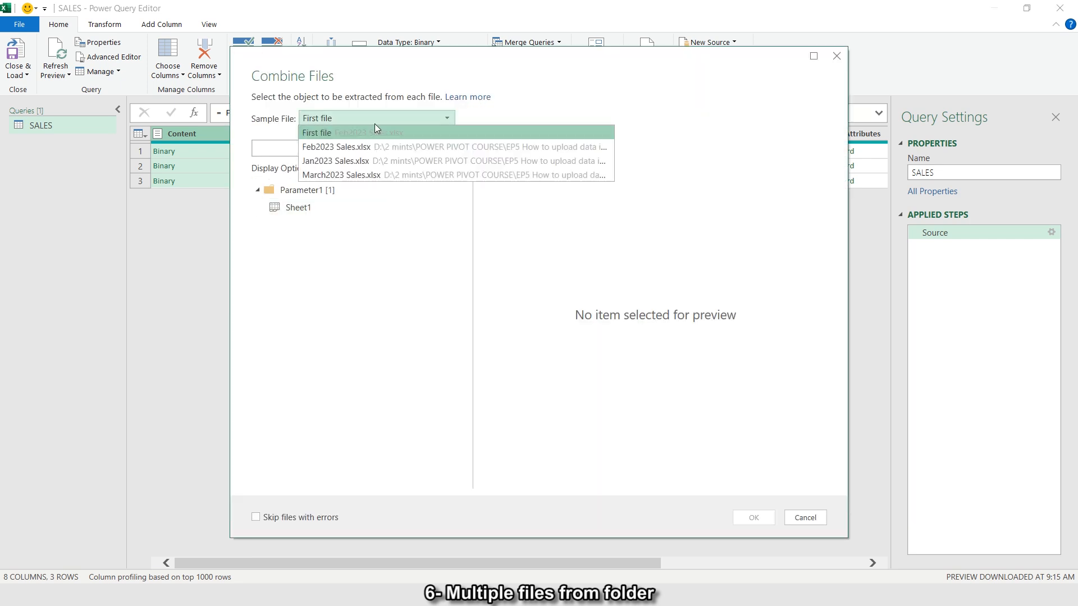
click(375, 130)
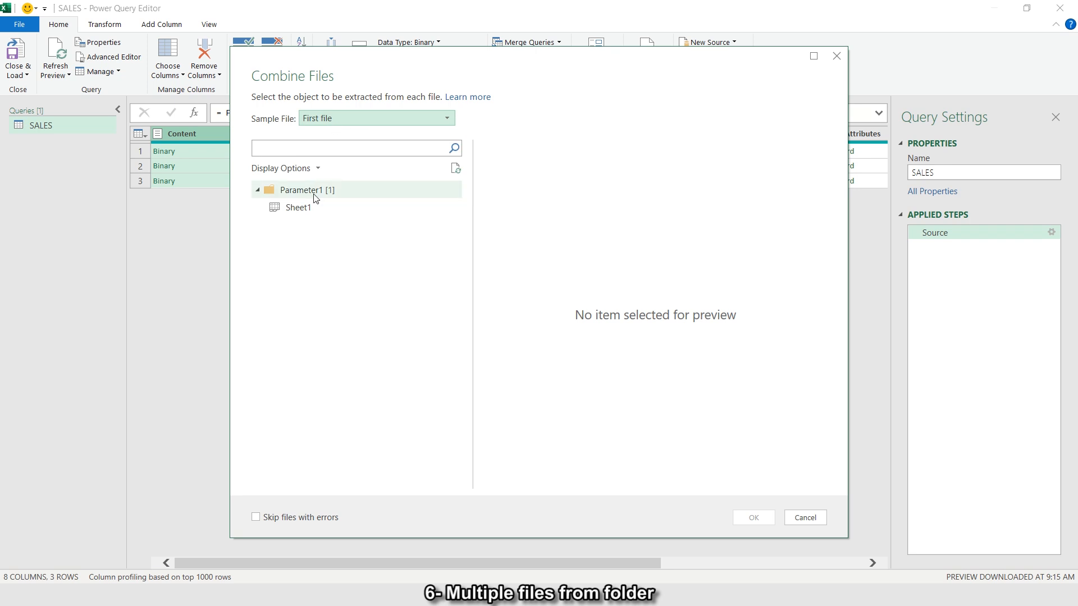
click(303, 208)
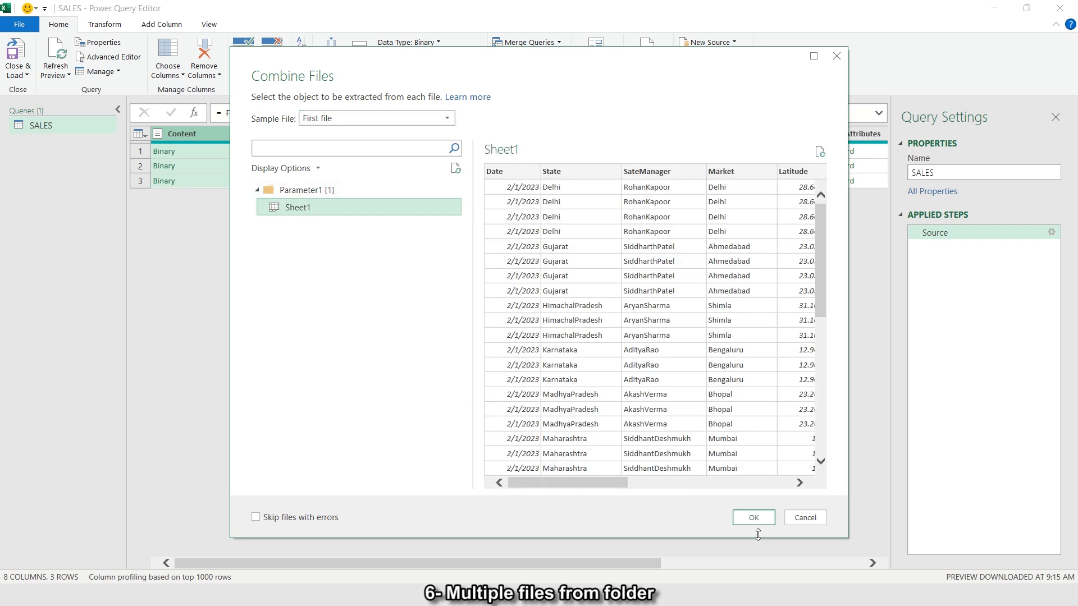
click(753, 517)
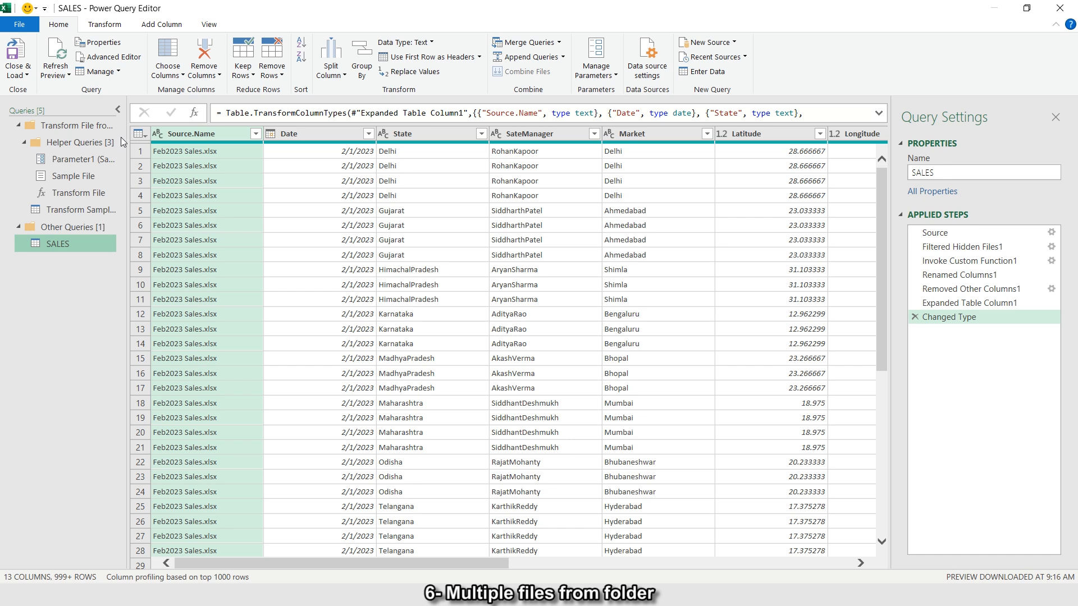
Load the combined SALES query as a PivotTable Report on a new worksheet and add its data to the Data Model.
click(17, 74)
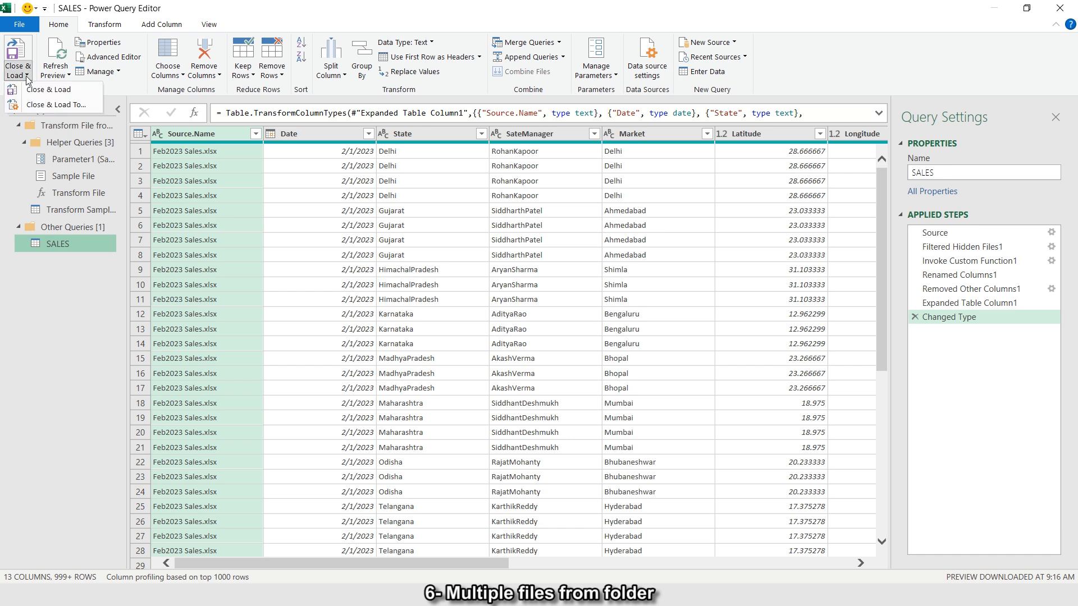
click(50, 106)
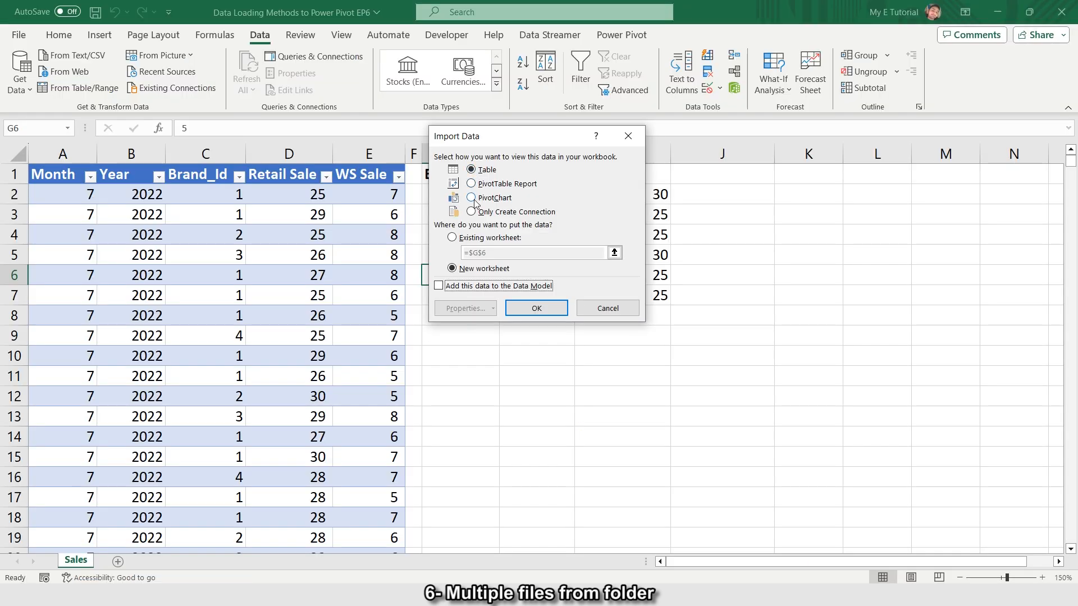
click(476, 185)
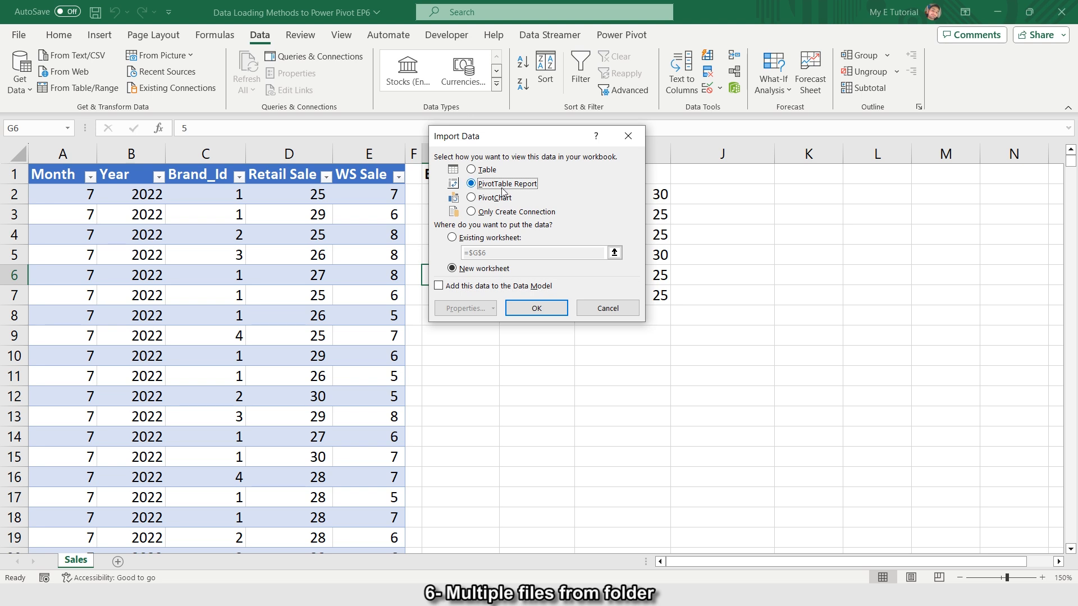
click(446, 289)
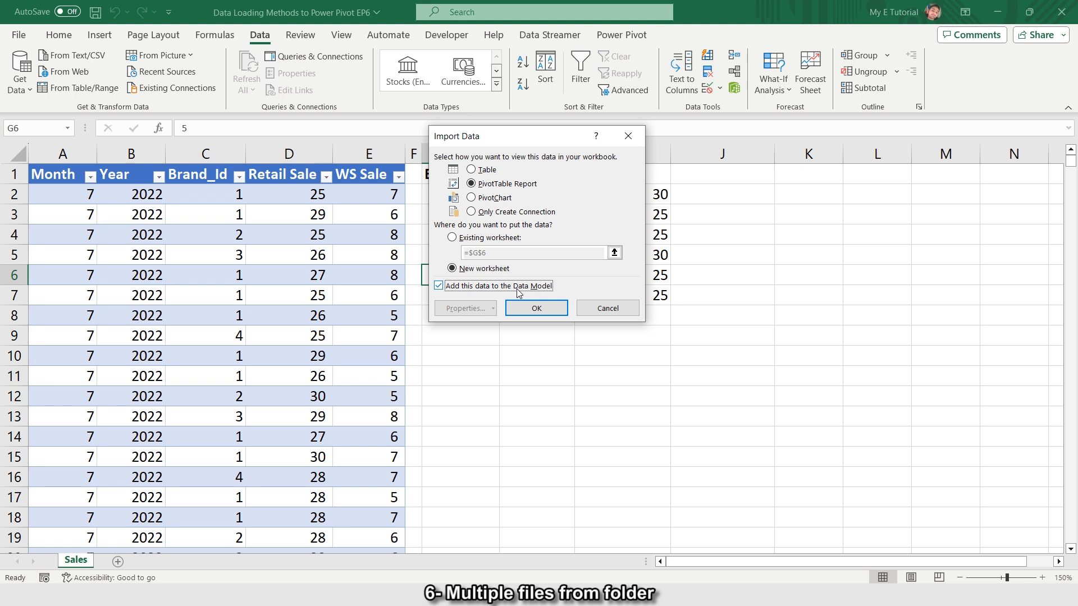
click(535, 307)
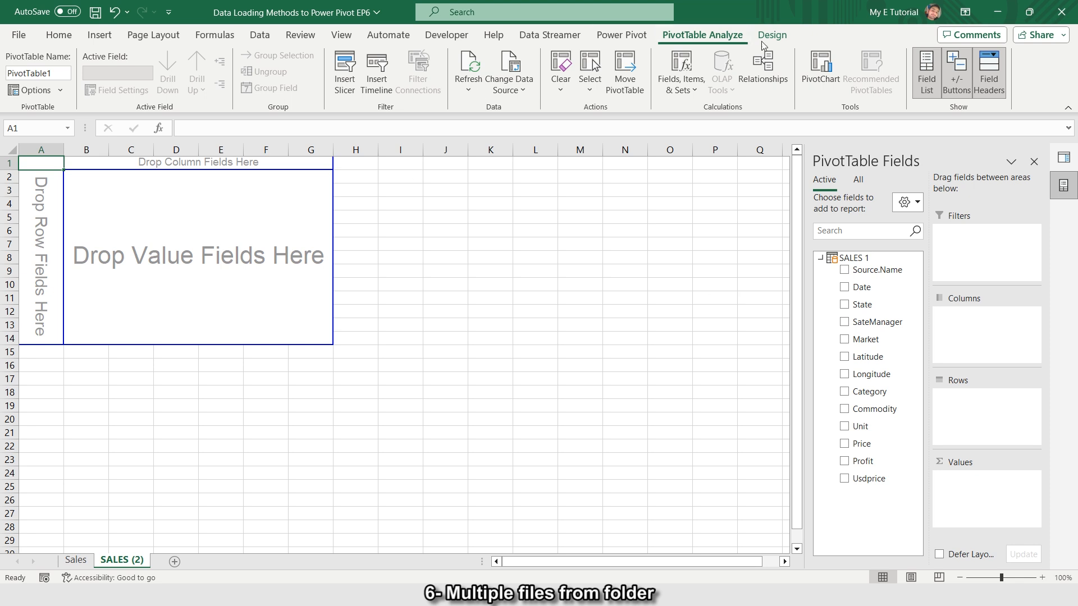
Open the Power Pivot data model and examine the SALES 1 table for rows from the combined monthly files.
click(621, 35)
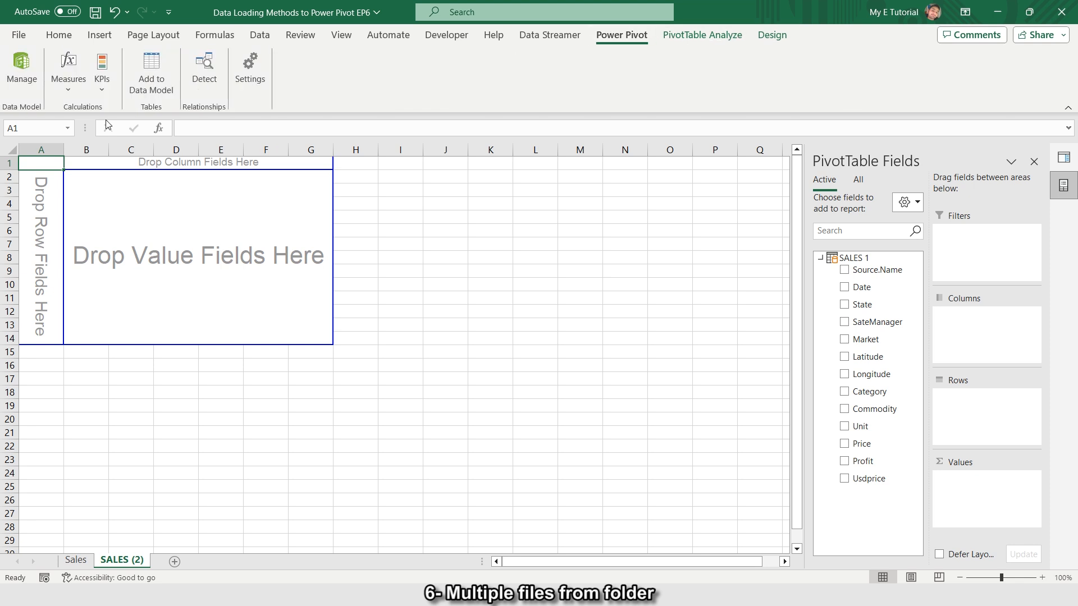
click(19, 70)
click(274, 564)
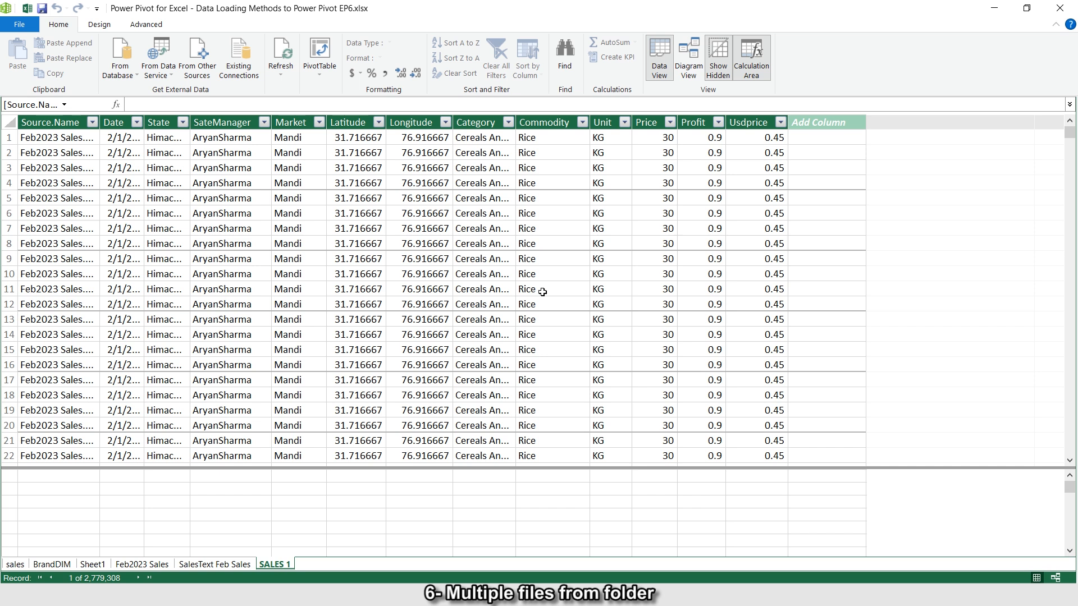
drag(1070, 132, 1071, 433)
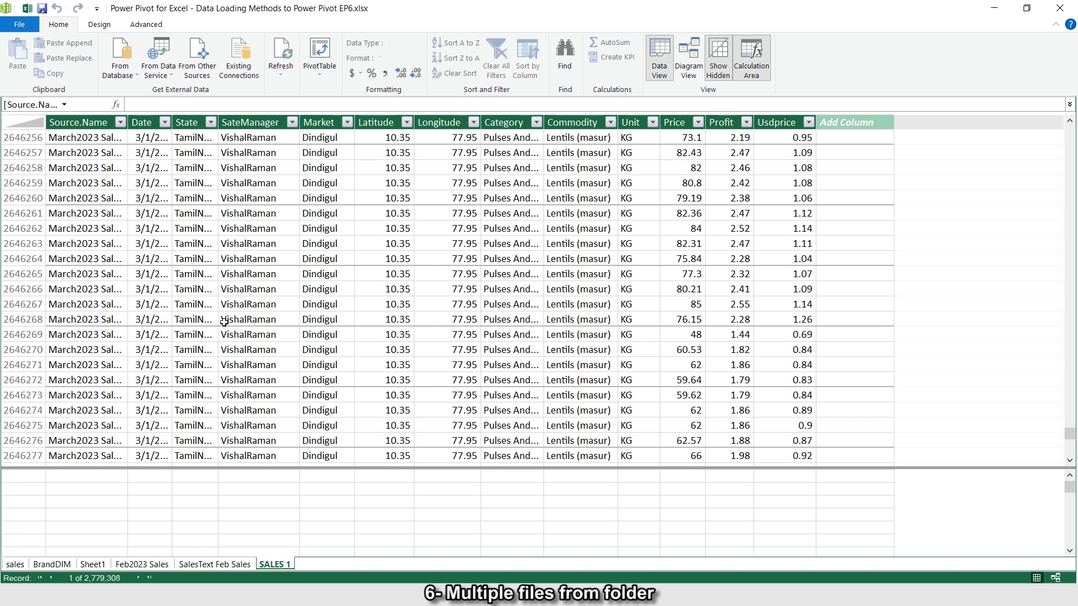
click(402, 595)
click(477, 539)
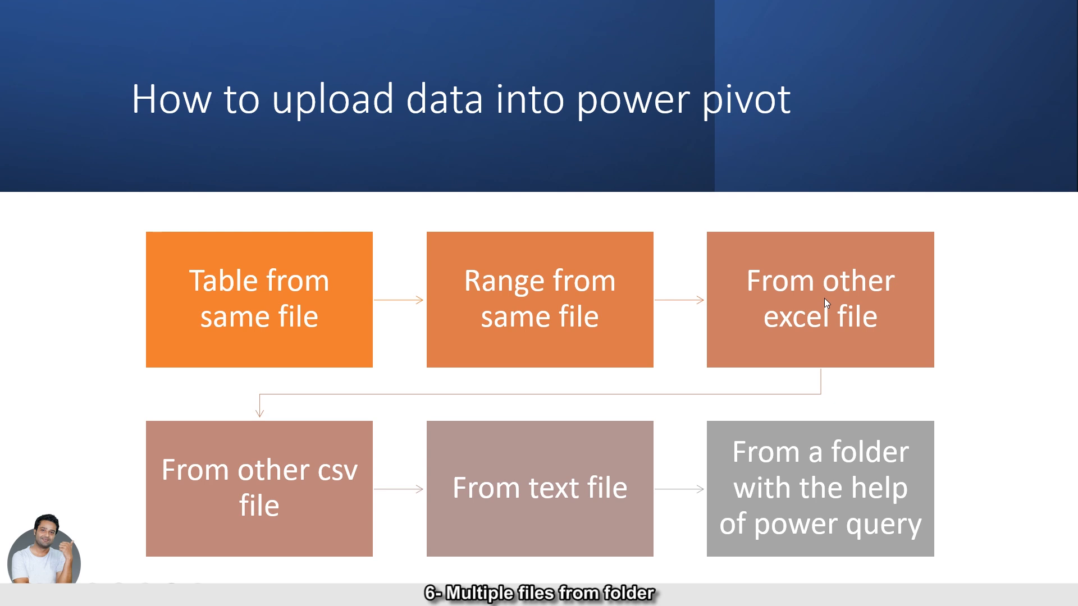